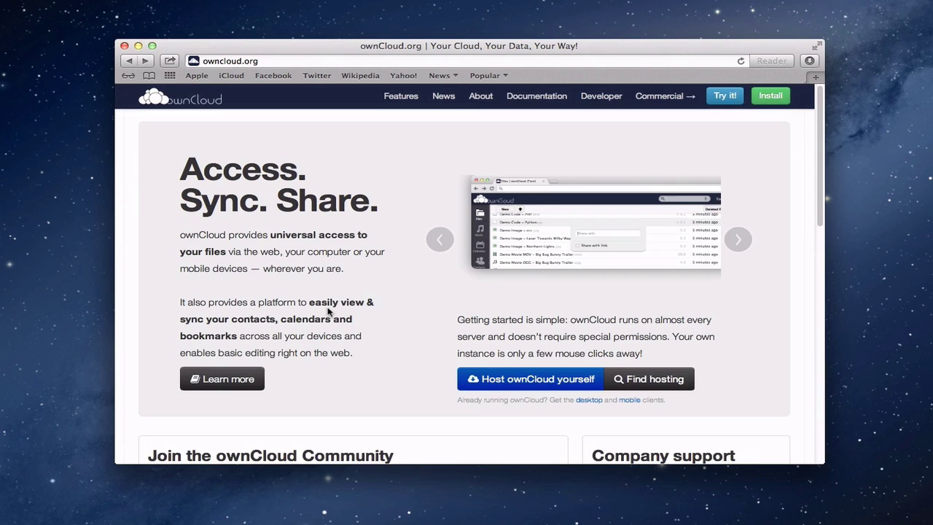
Scroll down the ownCloud home page and open the Features page via Learn more
scroll(328, 311, down, 2)
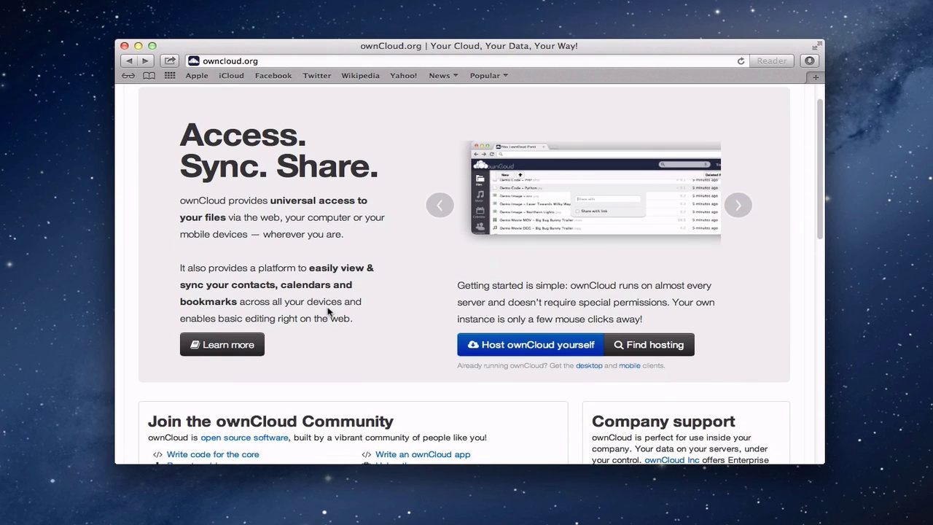
scroll(328, 312, down, 4)
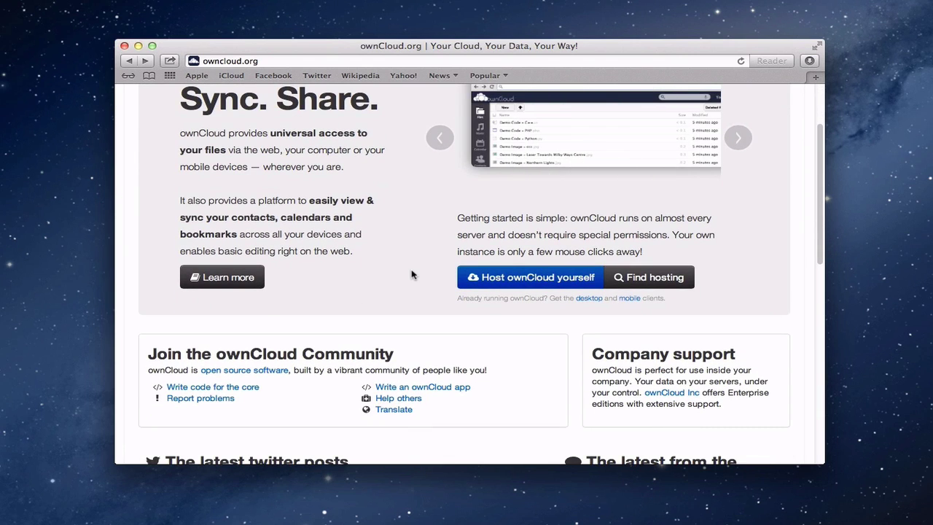
click(226, 279)
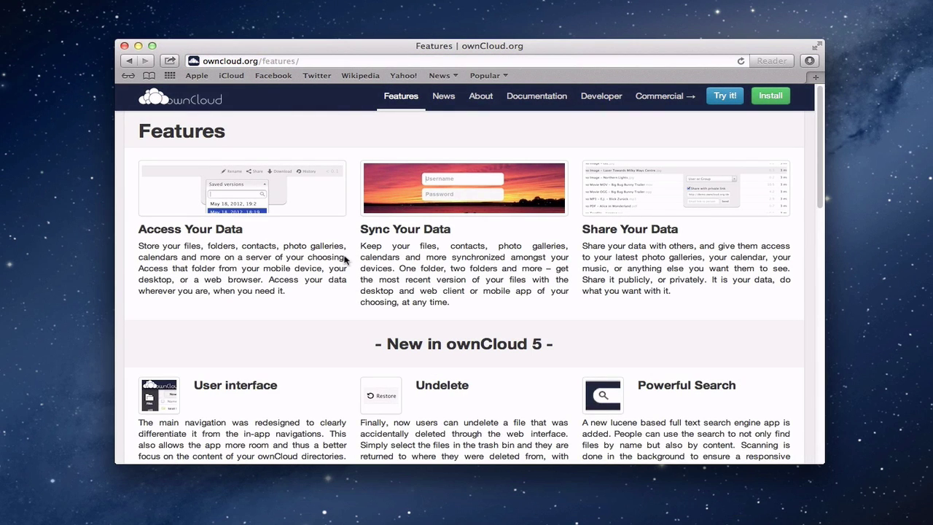
Read through the Access, Sync and Share and ownCloud 5 features, then return toward the top
scroll(530, 254, down, 2)
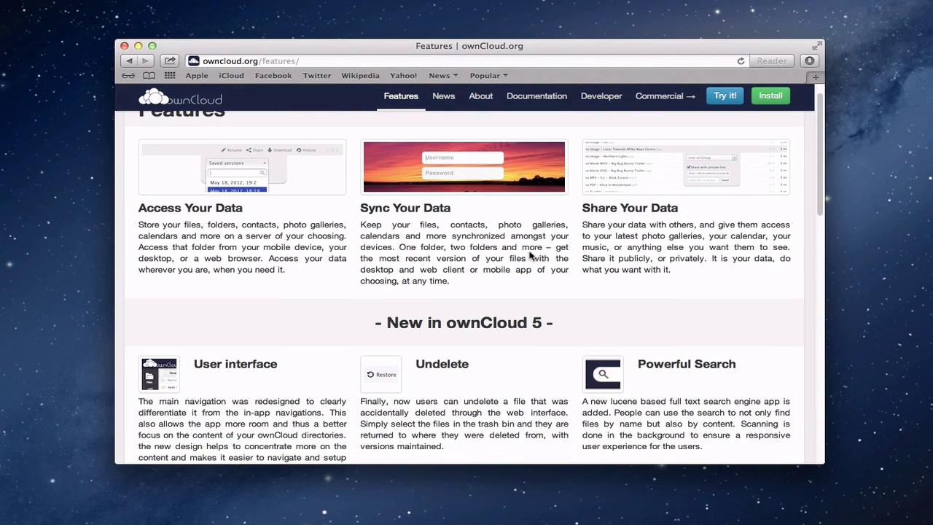
scroll(530, 254, down, 2)
scroll(530, 253, down, 3)
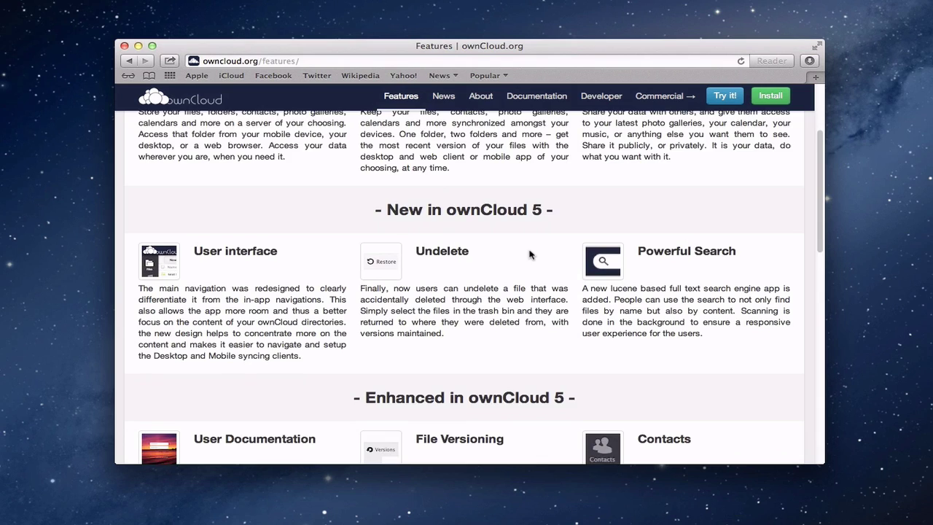
scroll(530, 254, down, 5)
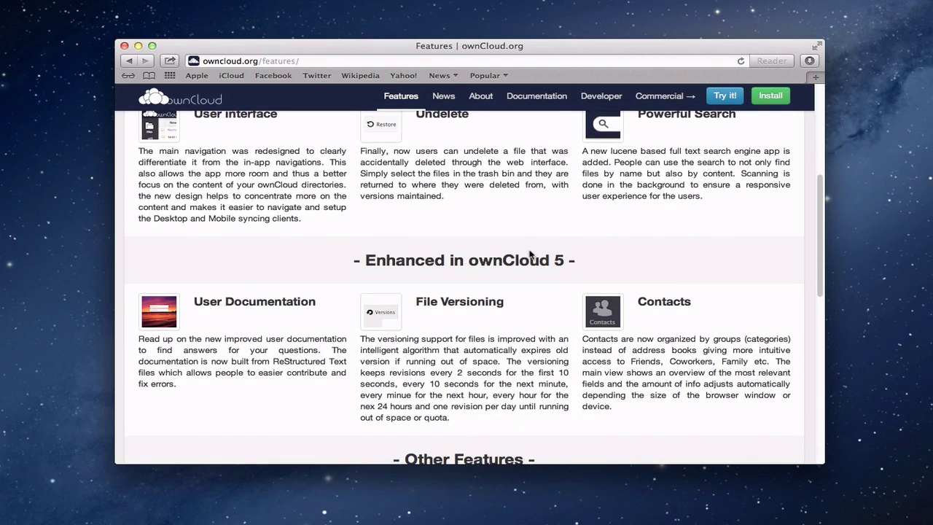
scroll(530, 253, down, 6)
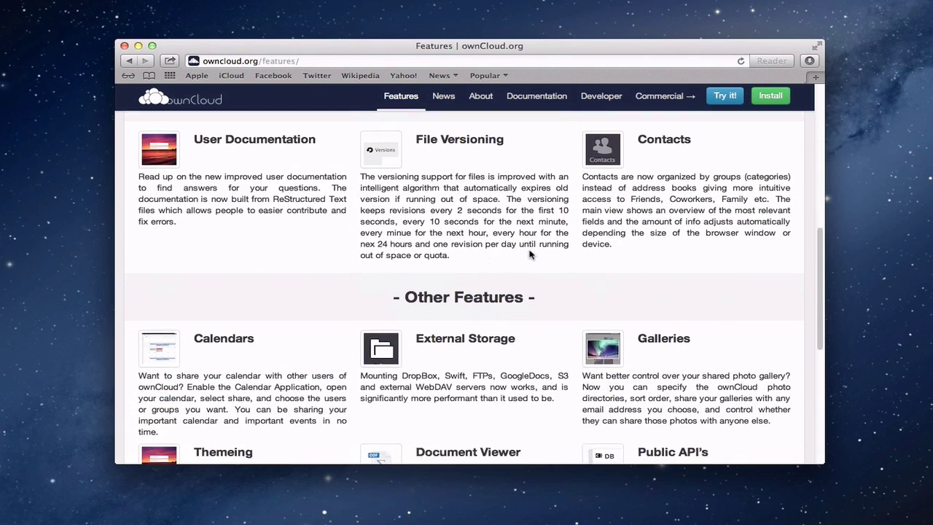
scroll(530, 254, down, 1)
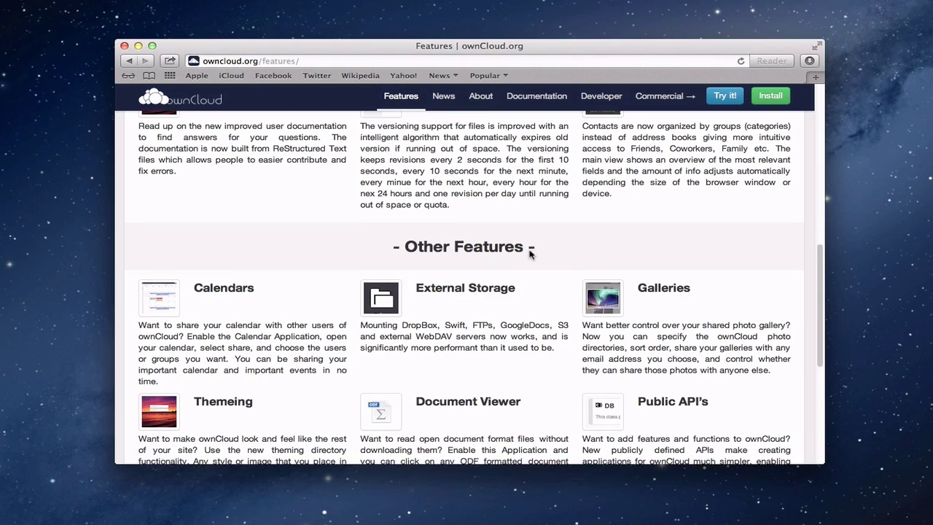
scroll(530, 254, down, 3)
scroll(530, 254, down, 1)
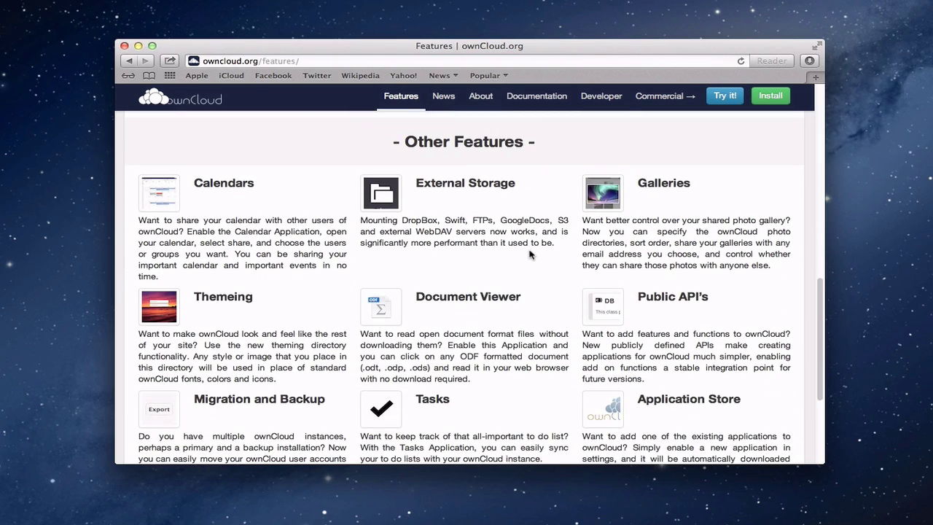
scroll(530, 254, up, 10)
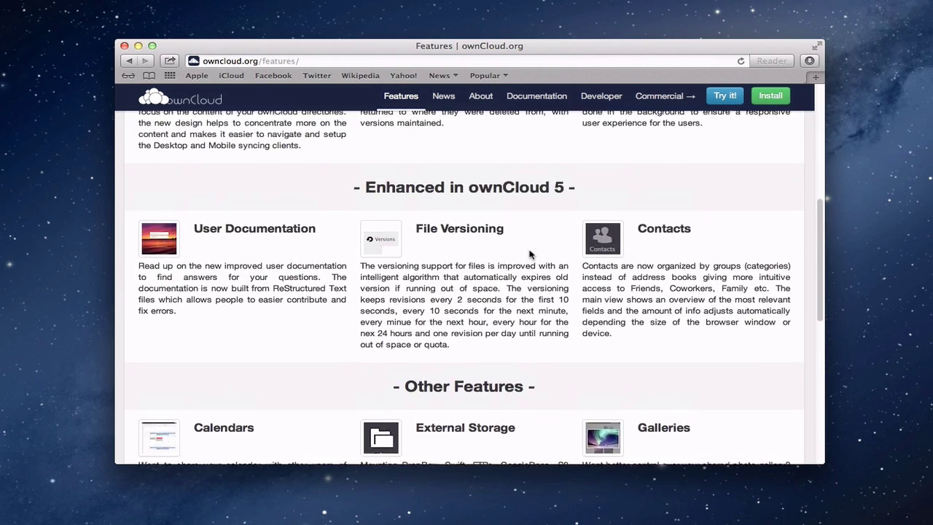
scroll(531, 254, up, 8)
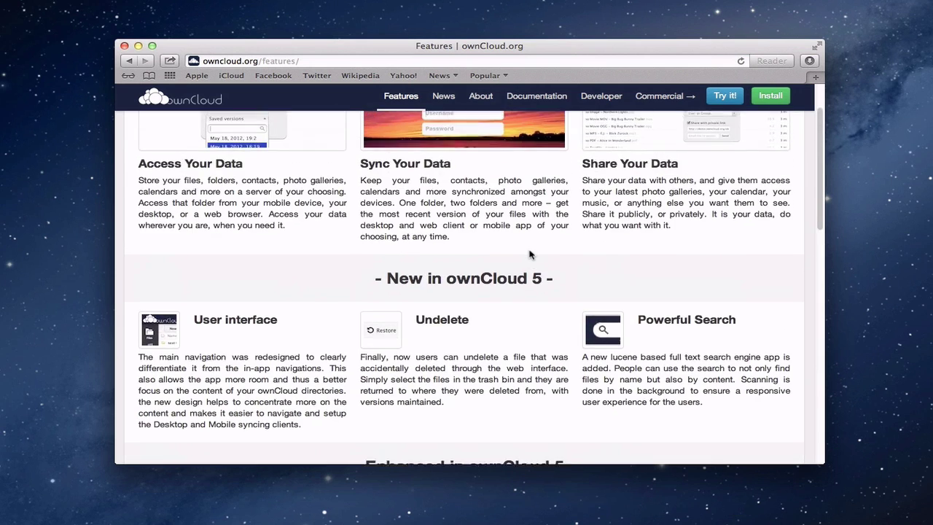
Download the Unix owncloud-5.0.12.tar.bz2 (15.1 MB) from Host ownCloud yourself > Tar or Zip File and confirm it in Downloads
click(127, 61)
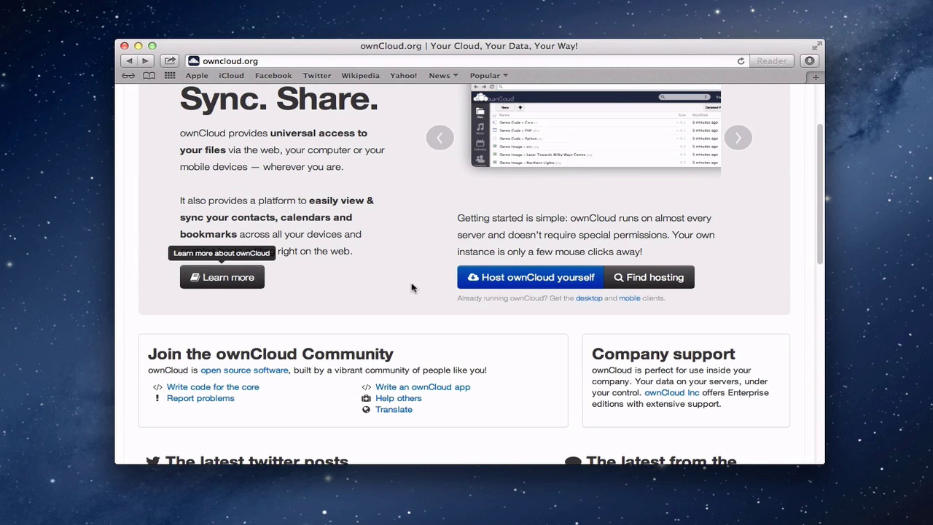
click(540, 277)
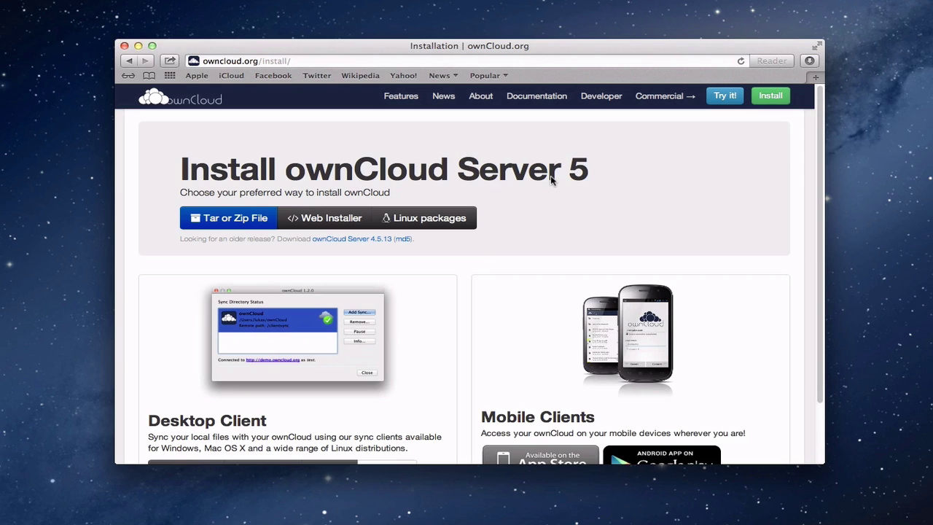
click(237, 226)
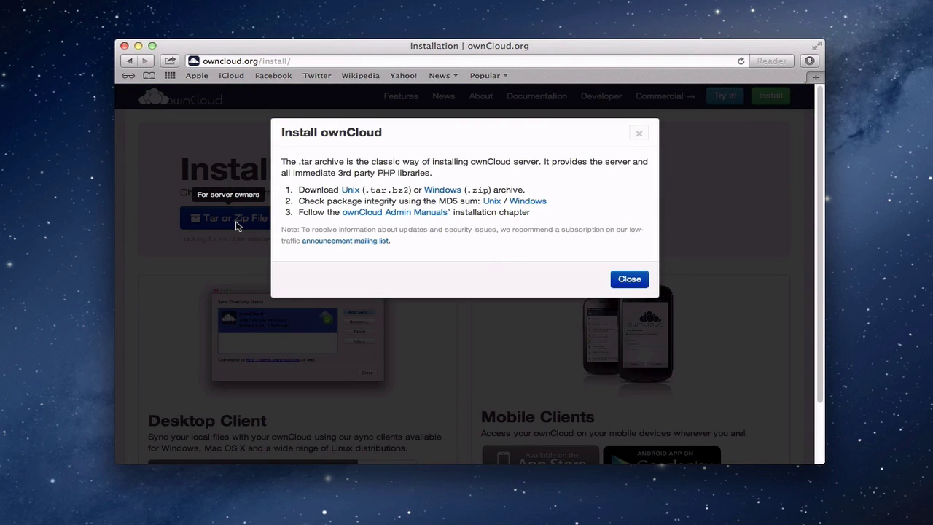
click(351, 191)
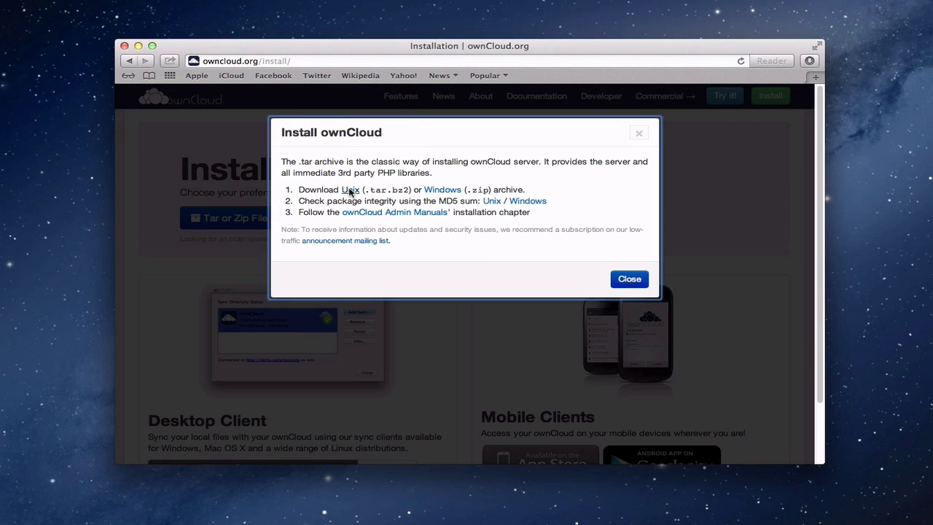
click(639, 284)
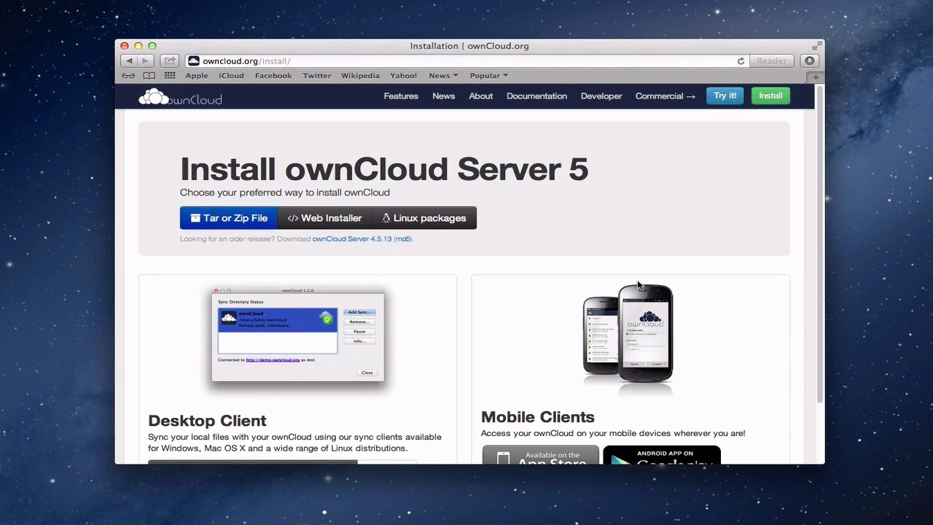
click(811, 61)
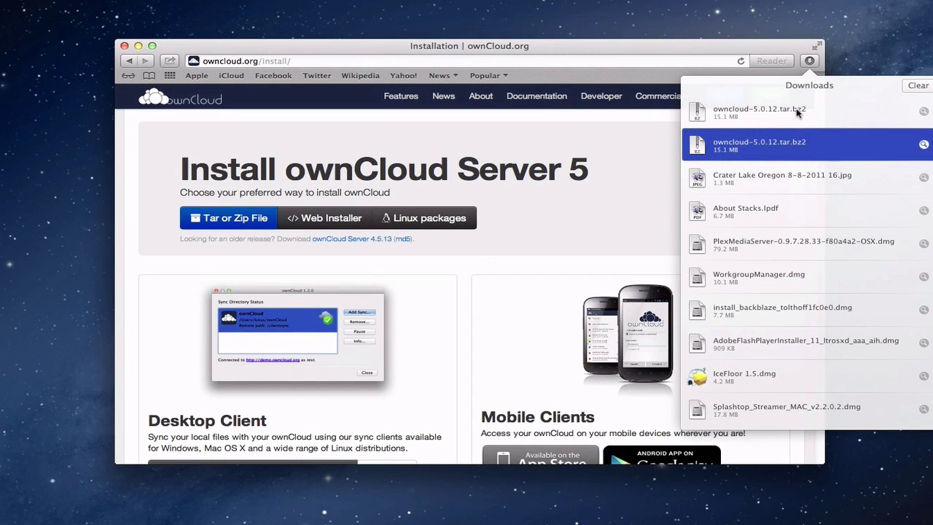
click(808, 63)
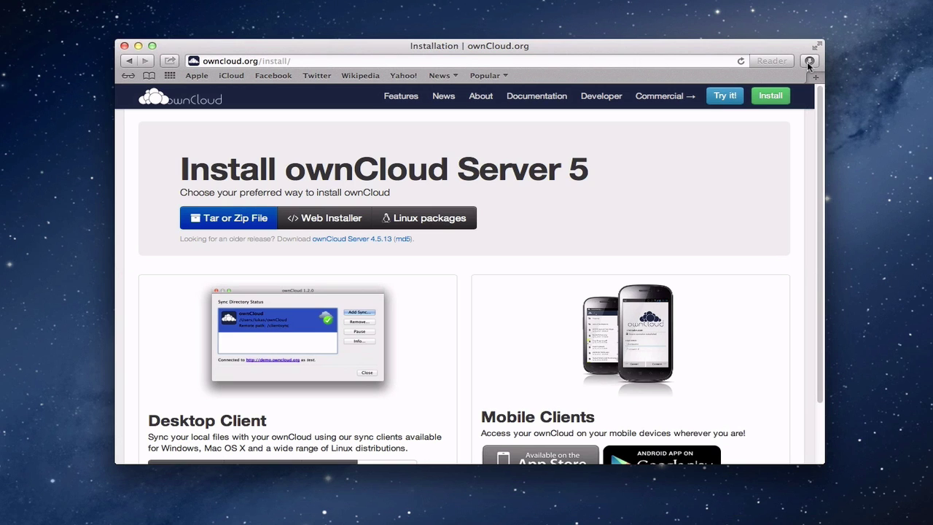
Minimize the Safari window to return to the Server app
click(138, 46)
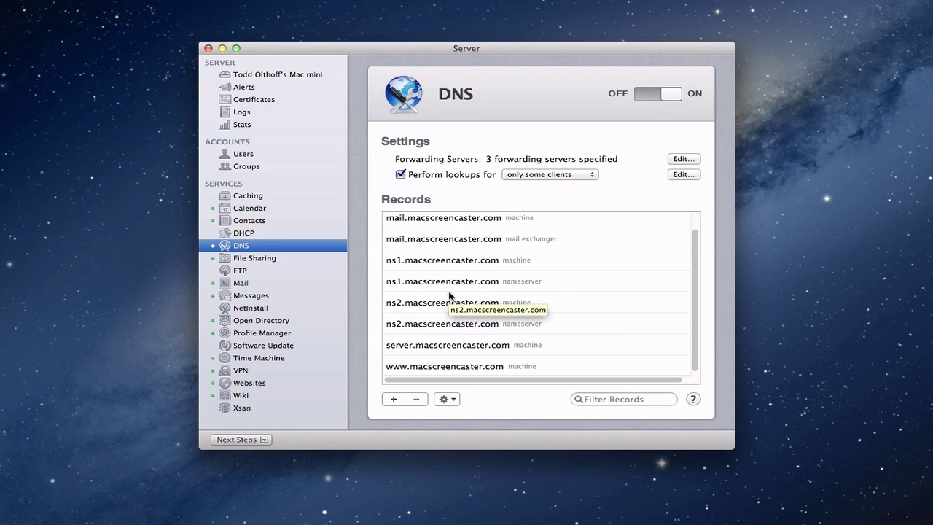
Add a DNS machine record with host name 'cloud' and IP address 208.52.190.73
click(395, 401)
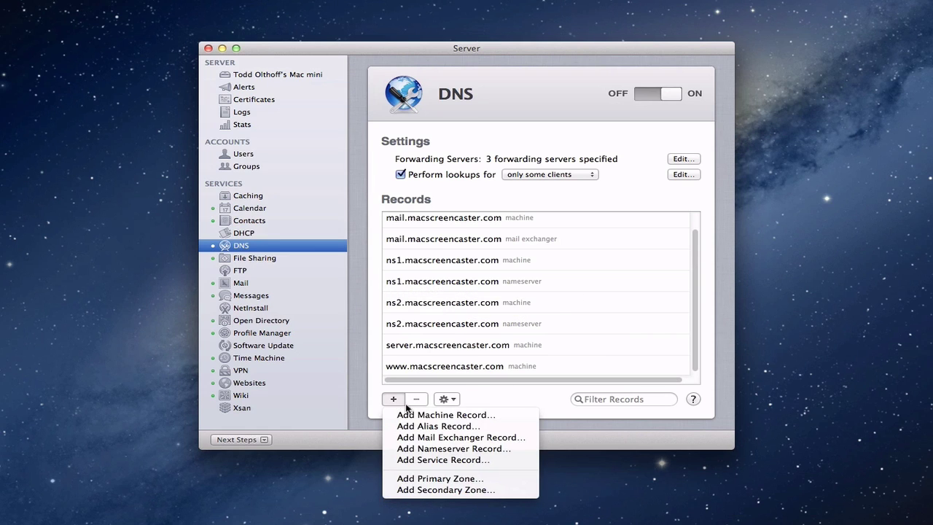
click(420, 415)
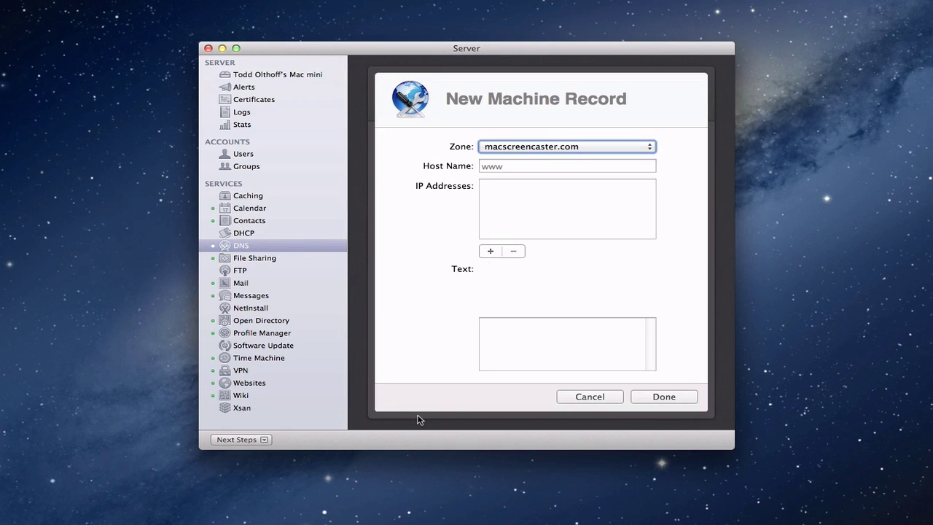
click(502, 167)
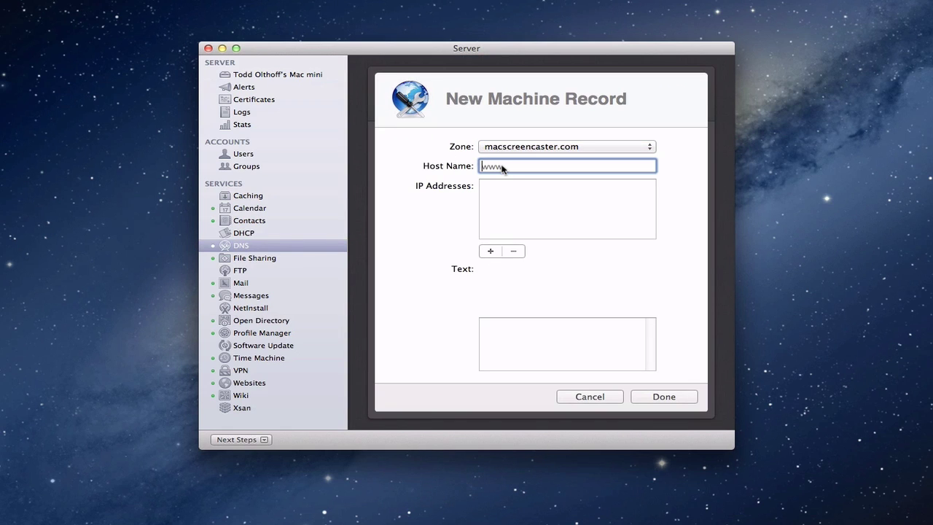
text(cloud)
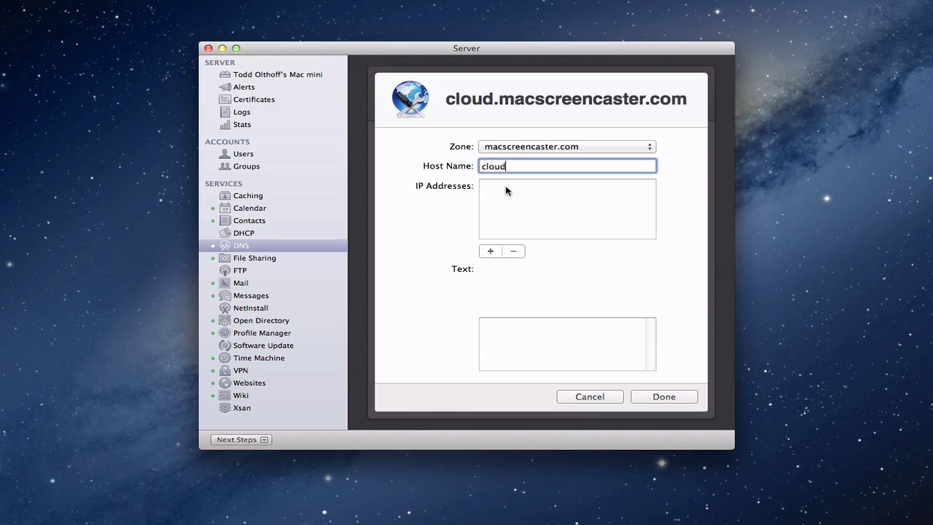
click(506, 190)
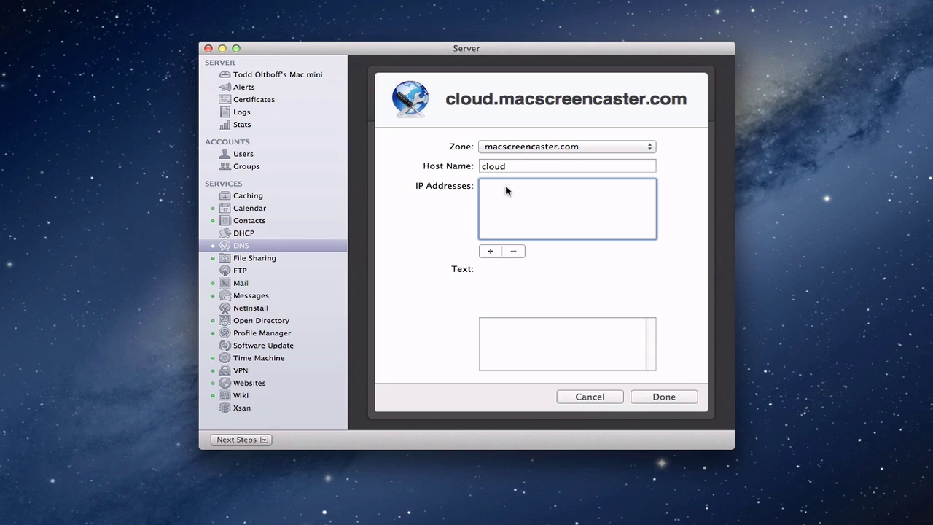
click(490, 252)
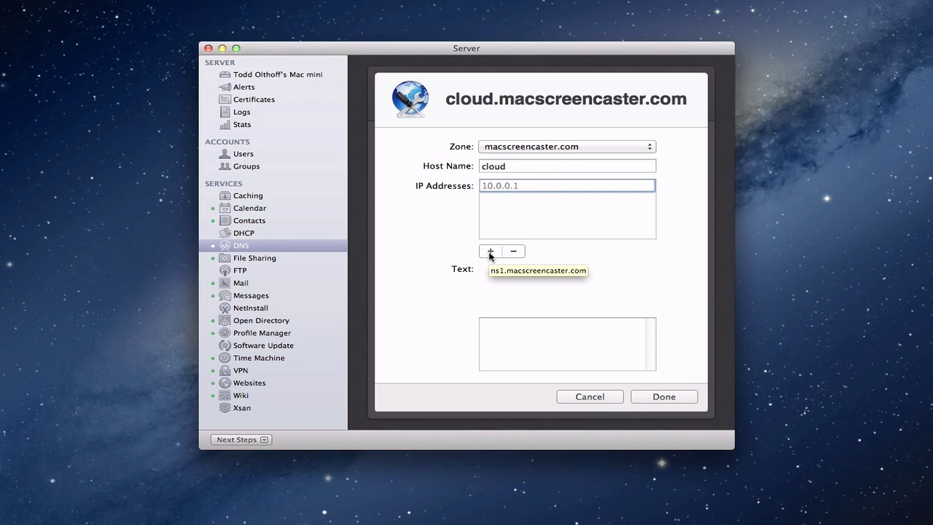
text(208.52.190.73)
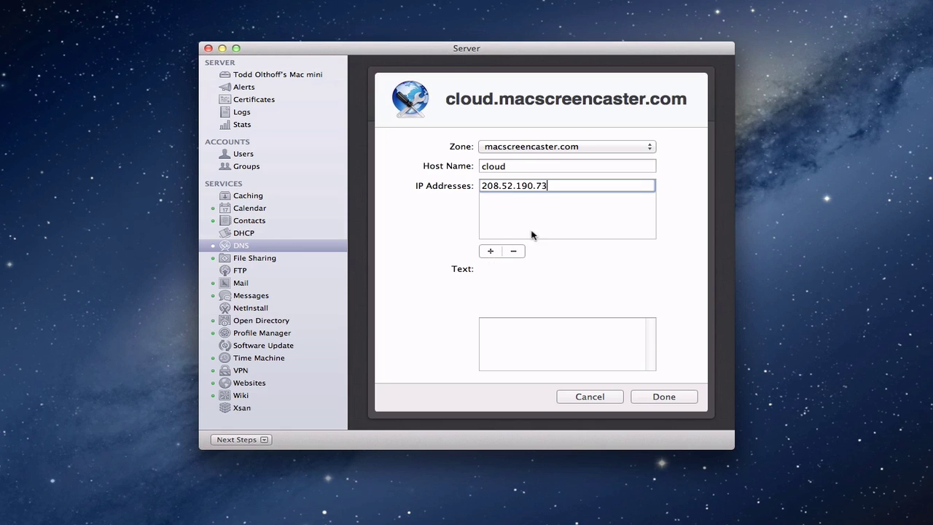
click(657, 397)
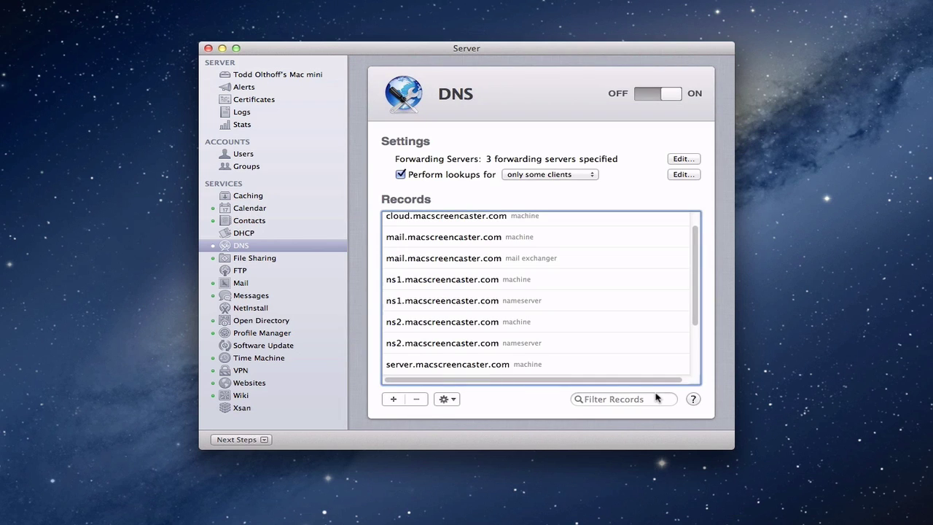
scroll(521, 334, down, 3)
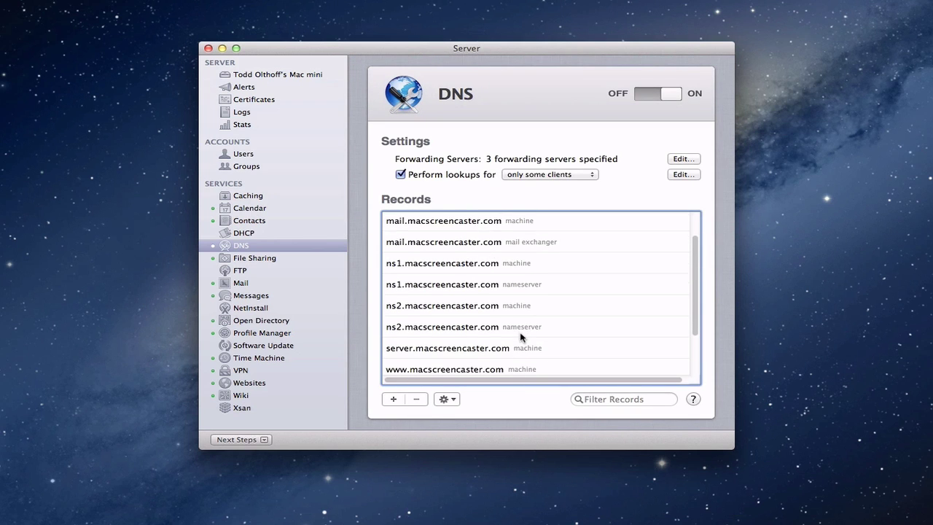
scroll(521, 334, down, 1)
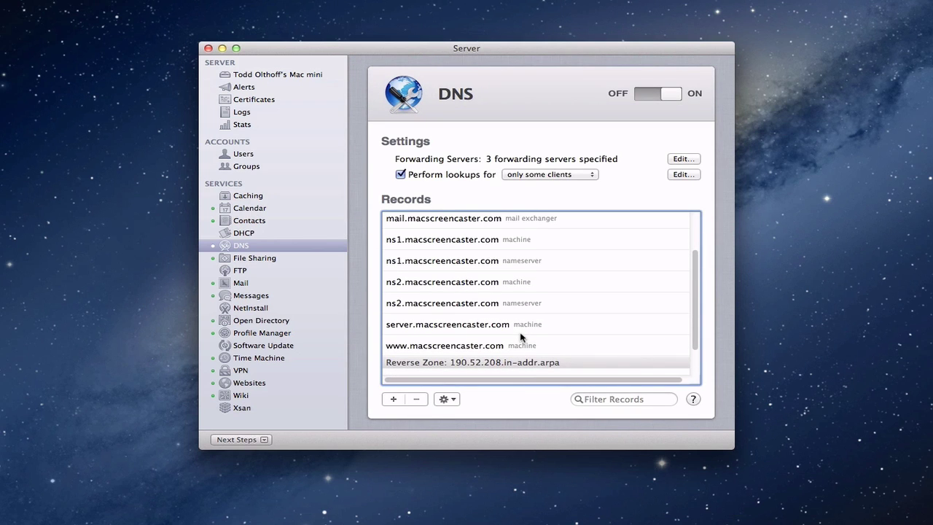
scroll(521, 335, up, 5)
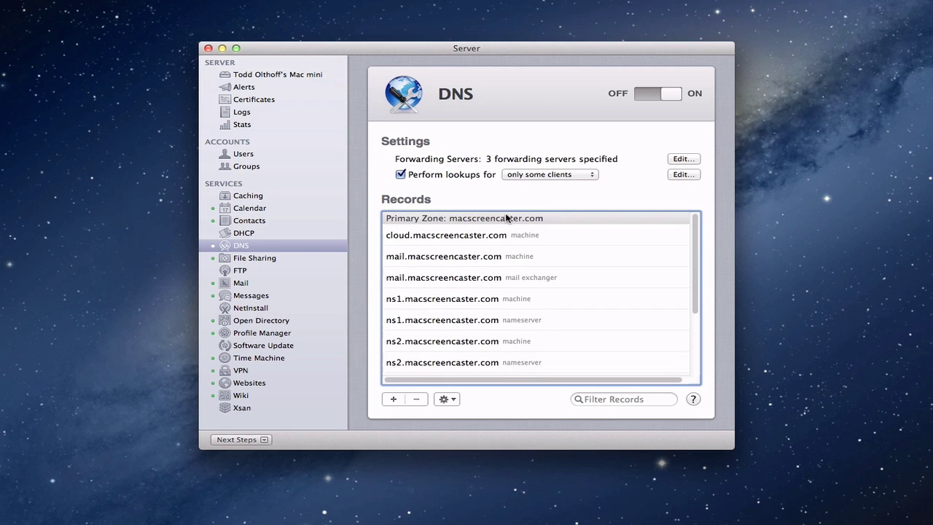
scroll(520, 284, down, 6)
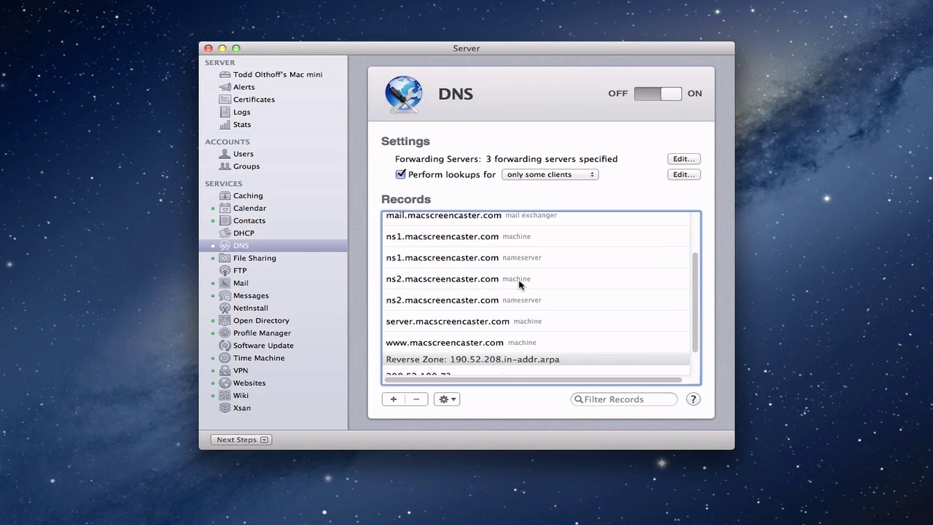
Remove the 190.52.208.in-addr.arpa reverse zone from the DNS records and confirm Delete
scroll(521, 285, down, 3)
click(415, 326)
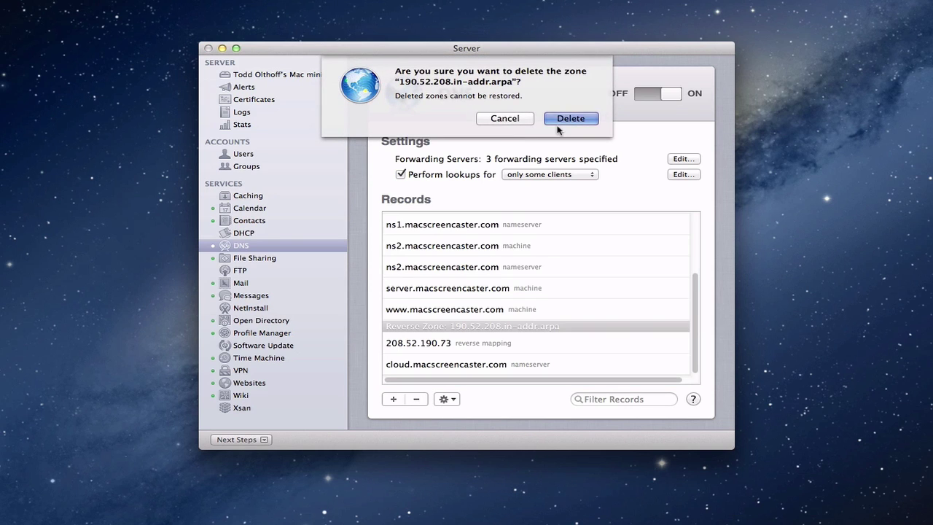
click(567, 119)
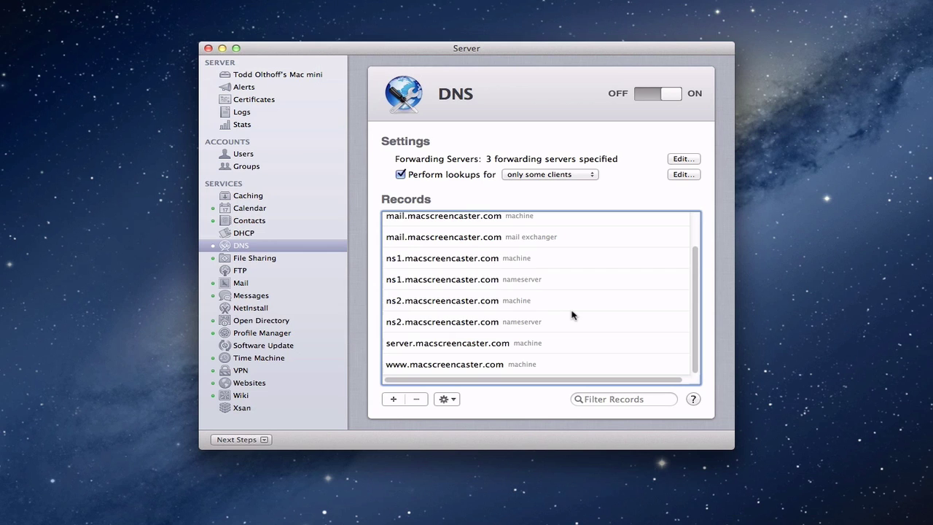
scroll(573, 315, up, 3)
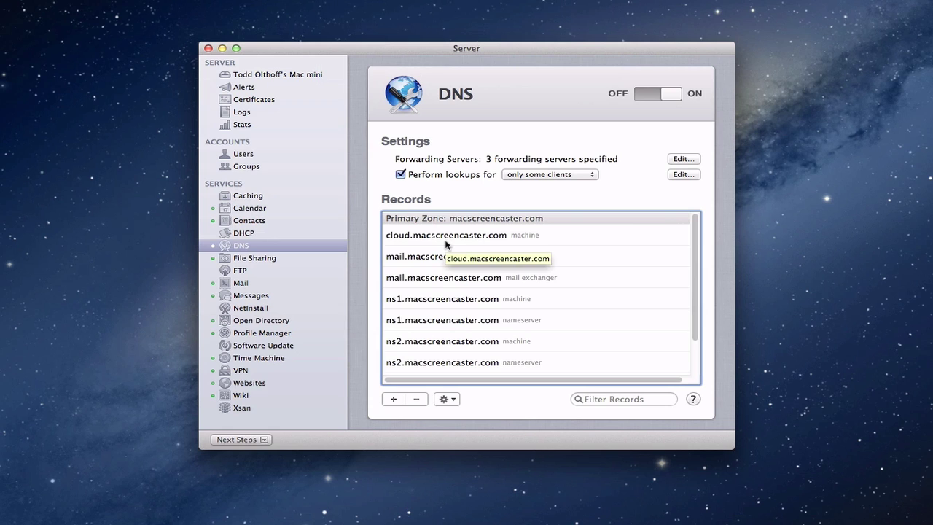
Go to the Websites service and add a new site, opening the New Web Site sheet
click(237, 384)
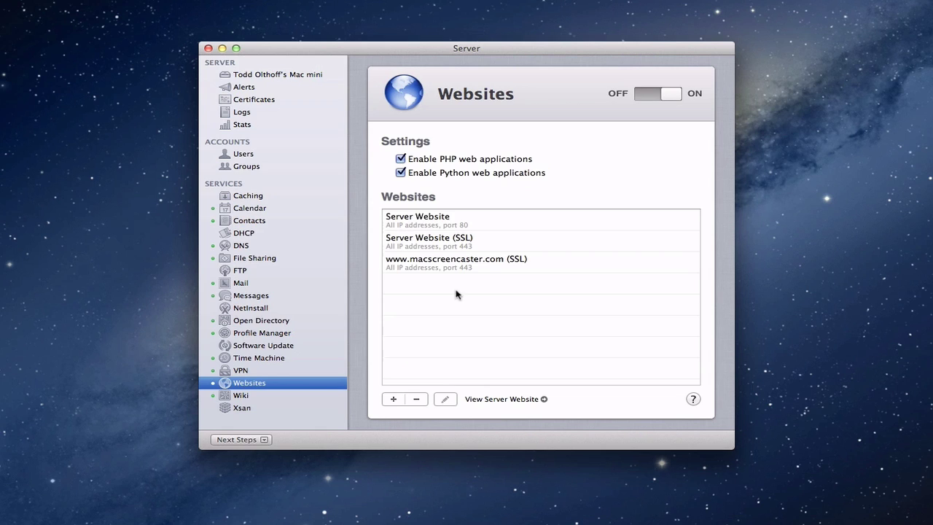
click(394, 400)
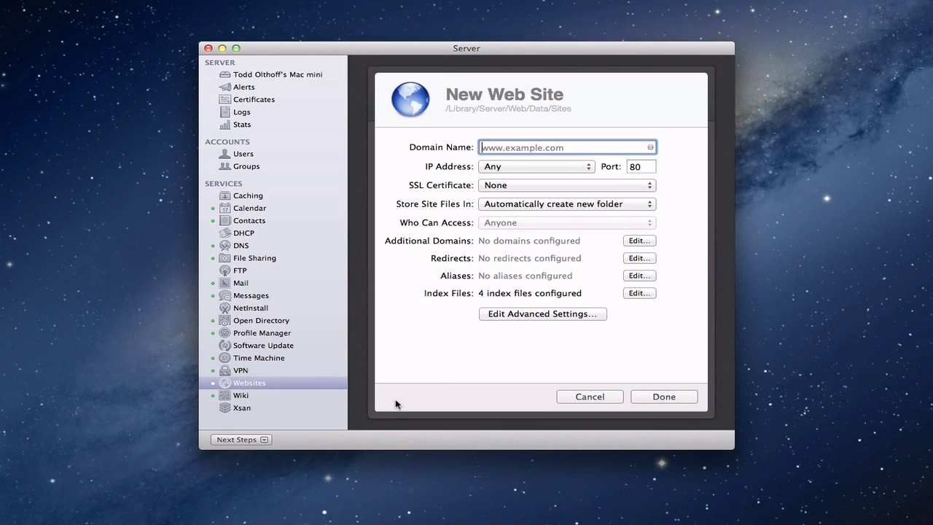
Enter domain cloud.macscreencaster.com and choose the server.macscreencaster.com SSL certificate
text(cloud.)
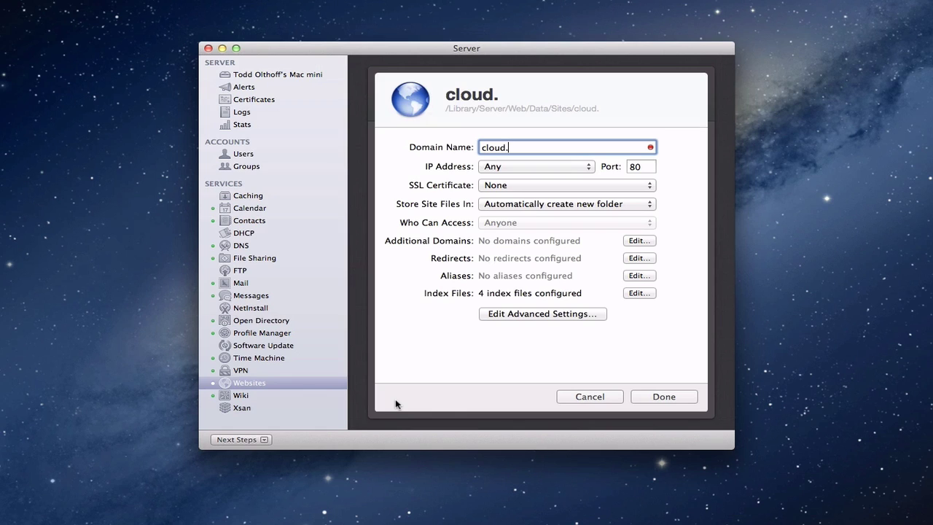
text(macscreenc)
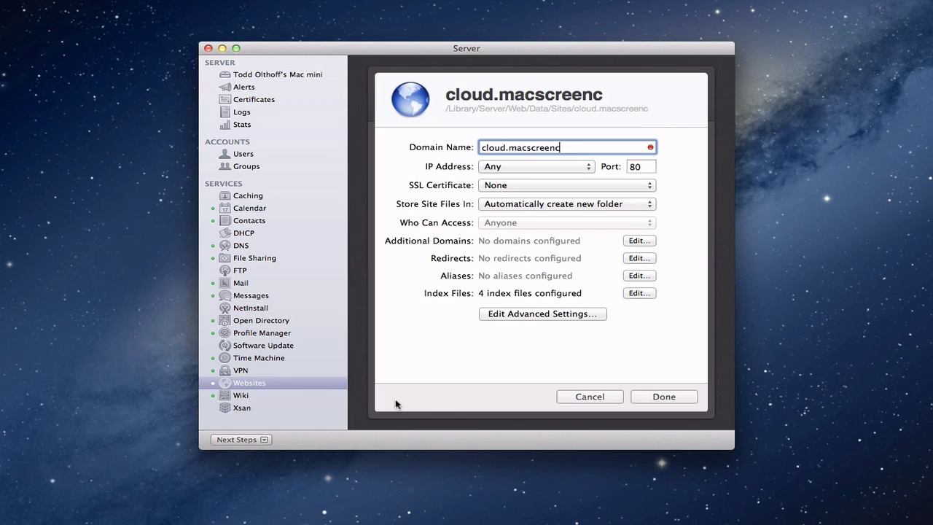
text(aster.com)
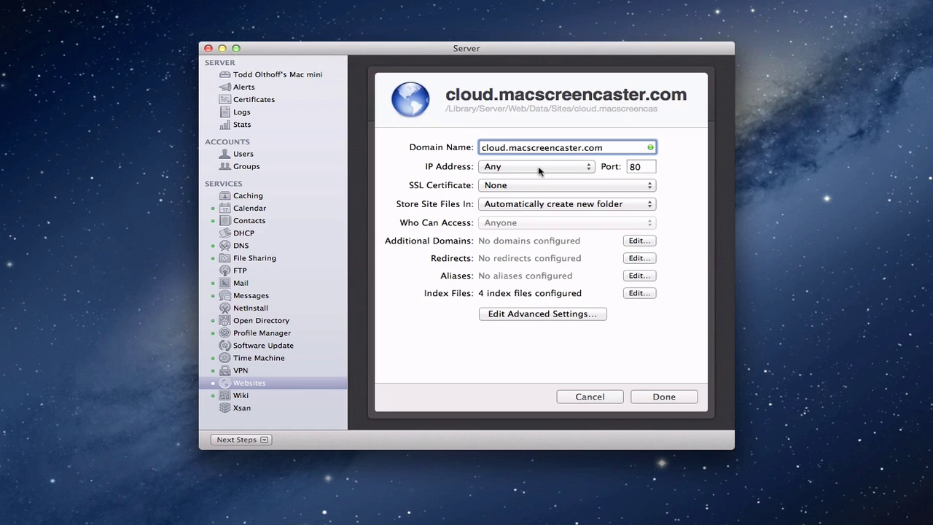
click(647, 187)
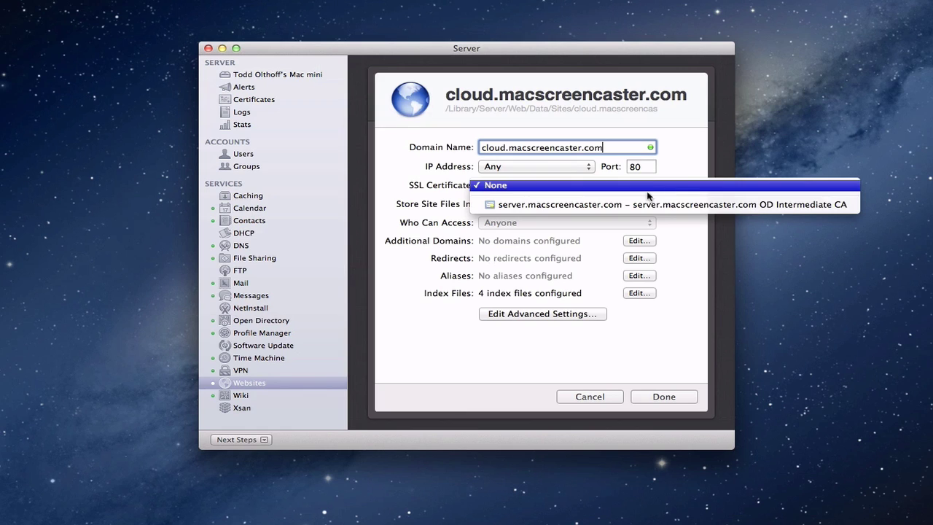
click(654, 205)
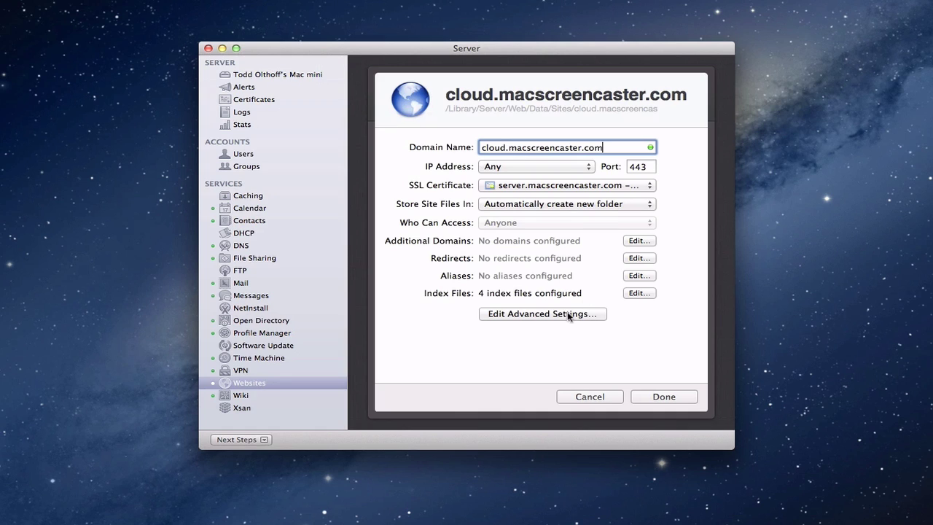
Enable 'Allow overrides using .htaccess files' in advanced settings and save the cloud.macscreencaster.com site
click(538, 316)
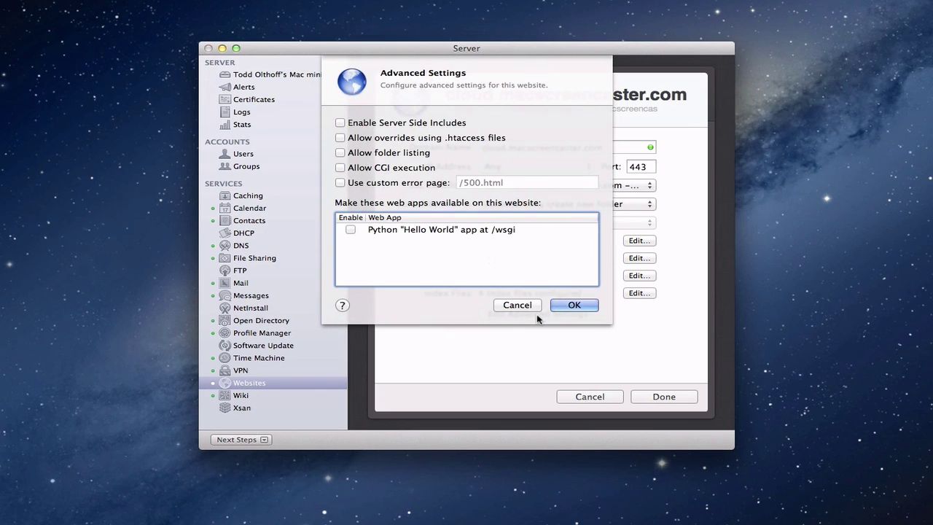
click(339, 137)
click(573, 305)
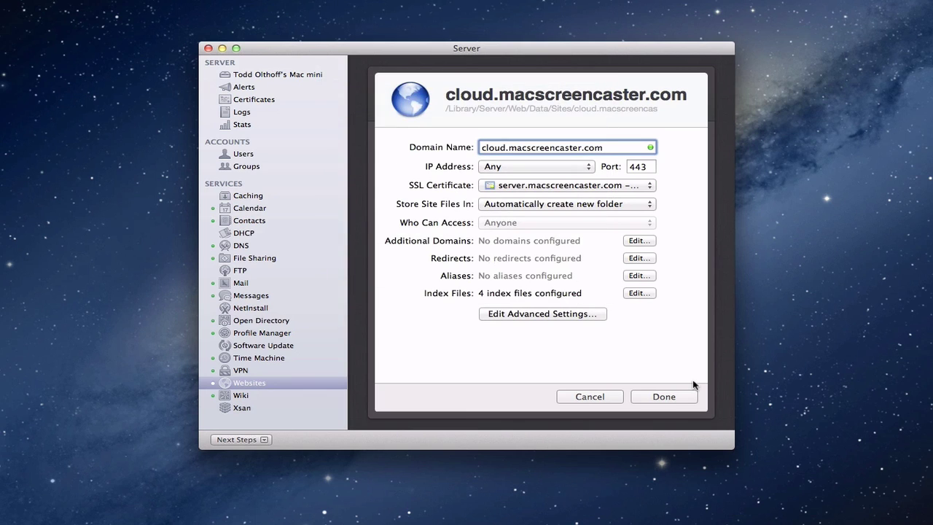
click(663, 397)
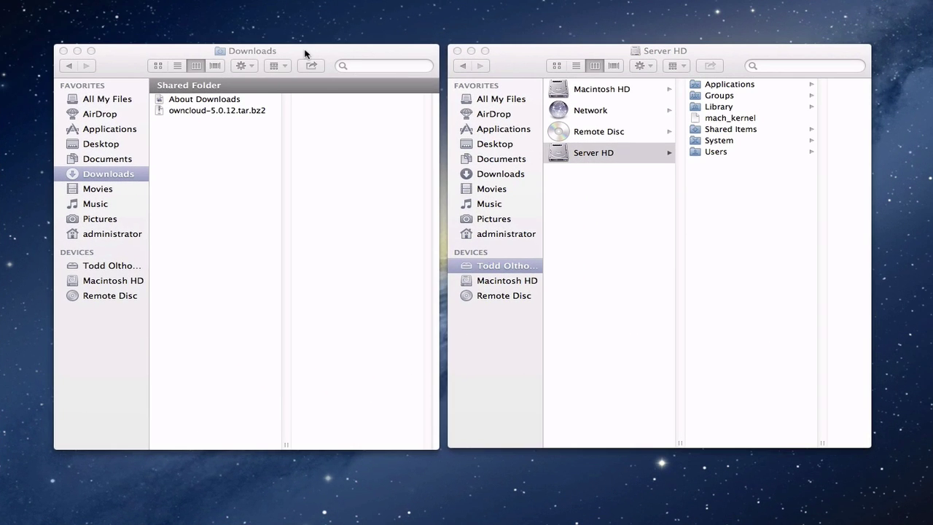
Expand owncloud-5.0.12.tar.bz2 in the Downloads window into an owncloud folder
click(305, 53)
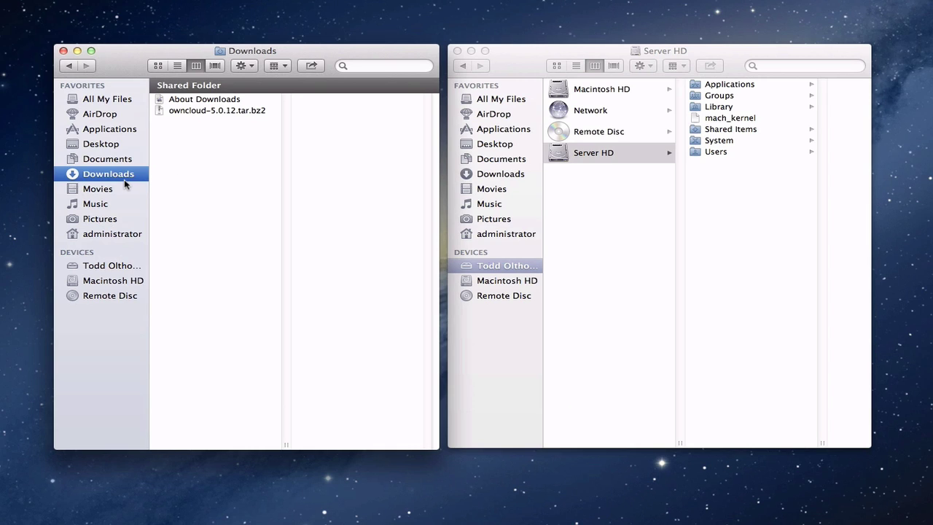
click(194, 112)
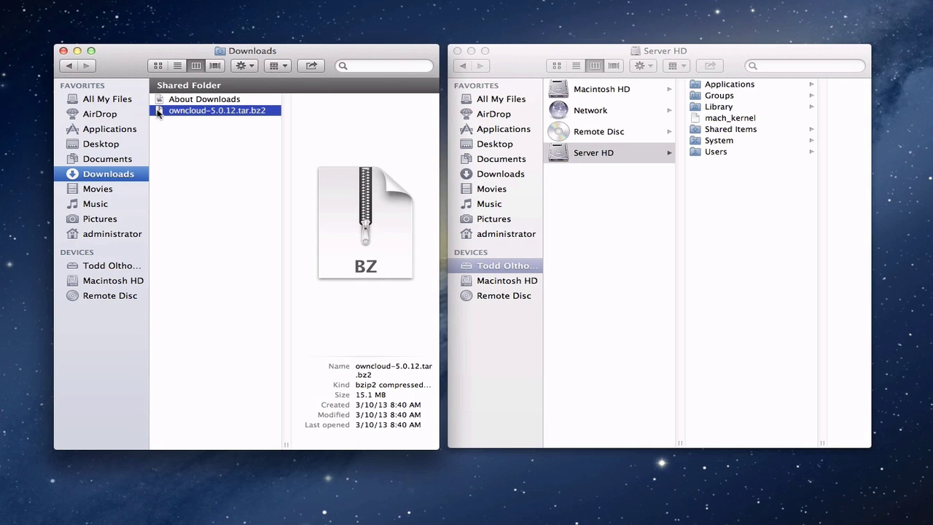
double_click(158, 111)
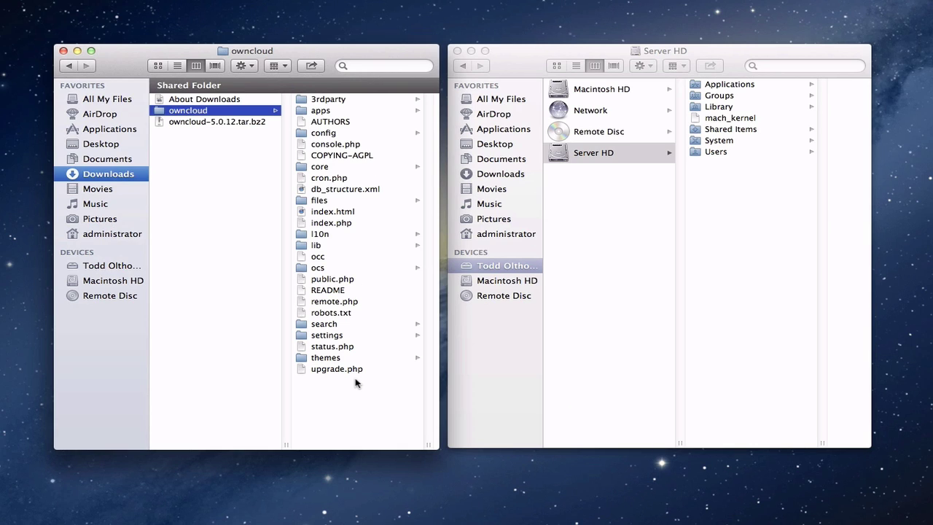
Browse Server HD to Library/Server/Web/Data/Sites/cloud.macscreencaster.com in column view
click(522, 58)
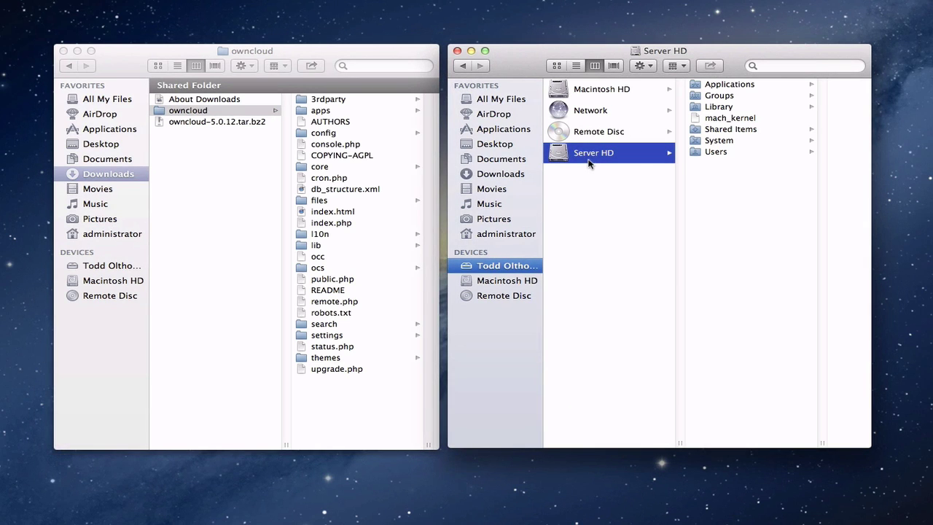
click(726, 108)
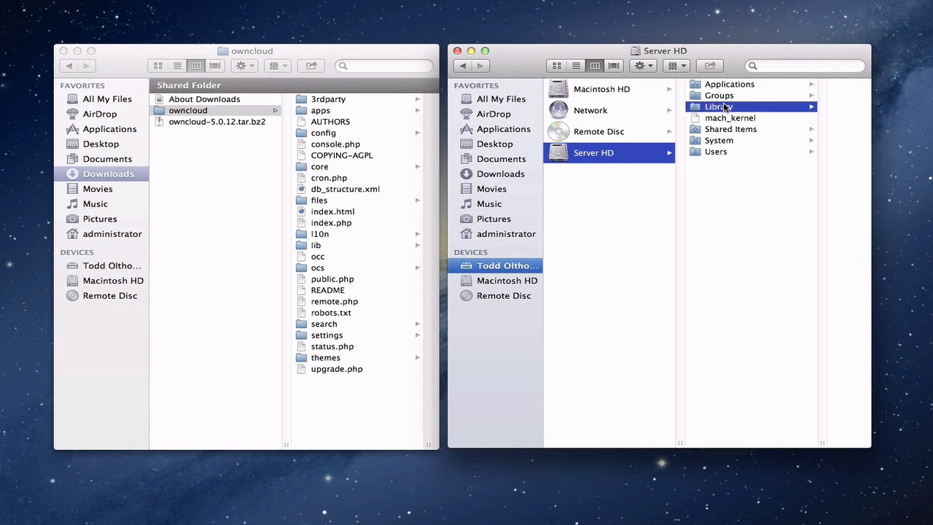
scroll(817, 184, down, 3)
scroll(817, 187, down, 10)
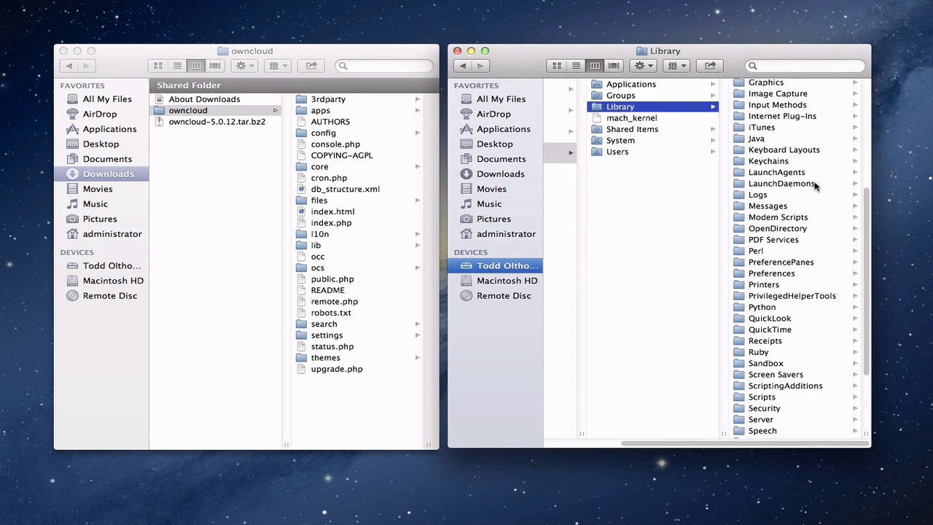
click(773, 421)
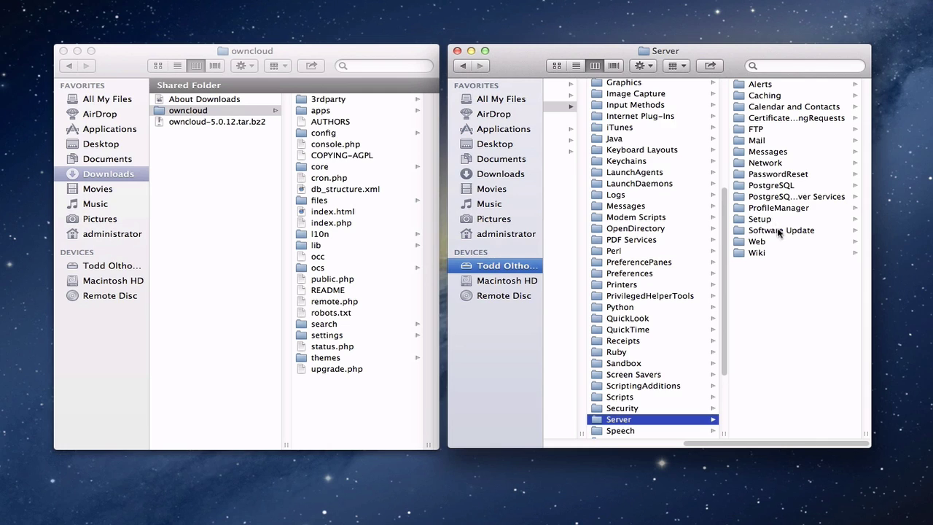
click(757, 242)
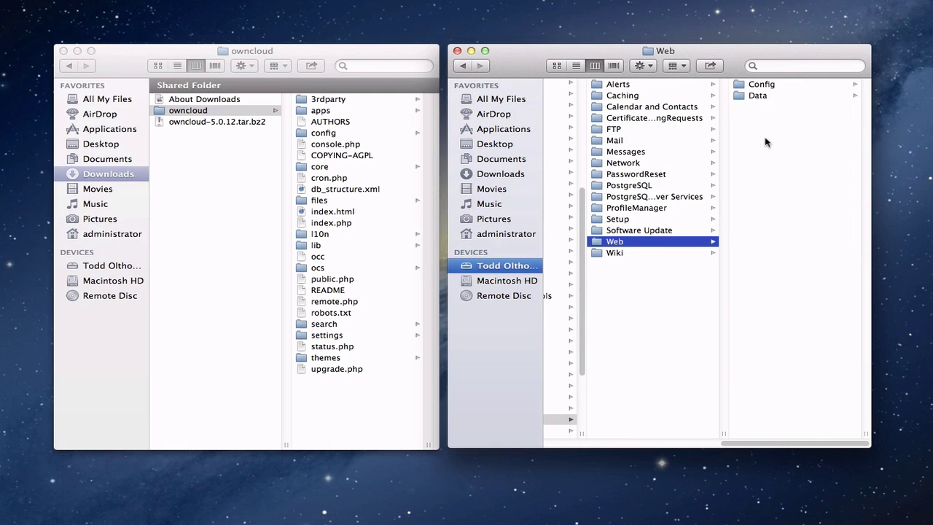
click(756, 97)
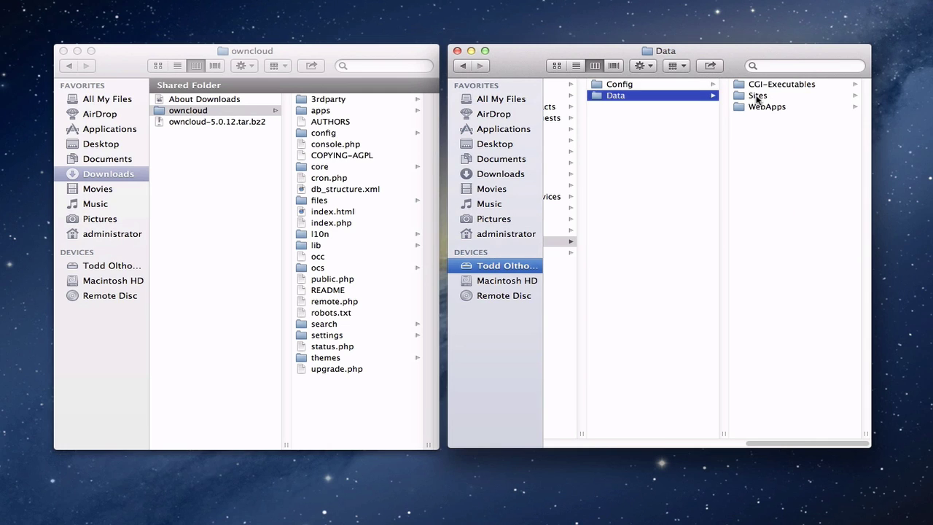
click(757, 99)
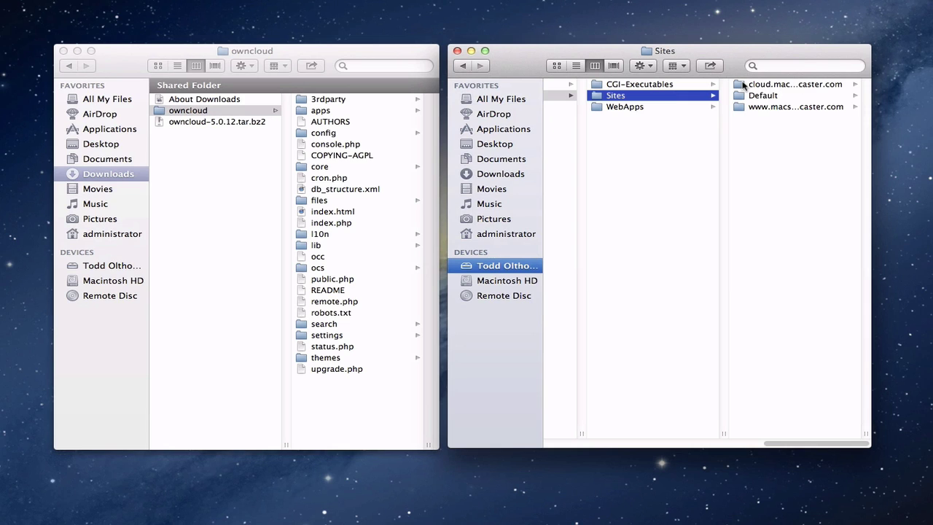
click(744, 85)
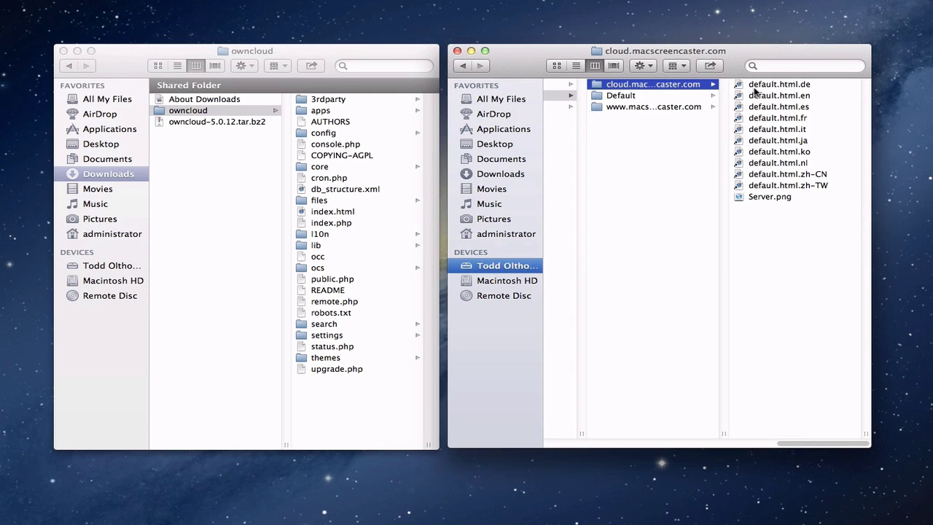
Trash the eleven default files from cloud.macscreencaster.com, authorizing with the administrator password
drag(775, 211, 740, 87)
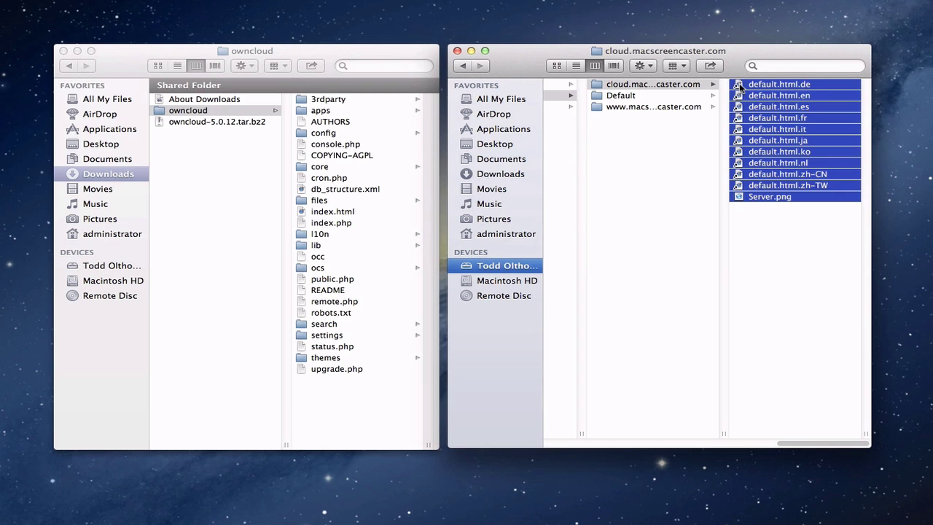
drag(740, 86, 926, 350)
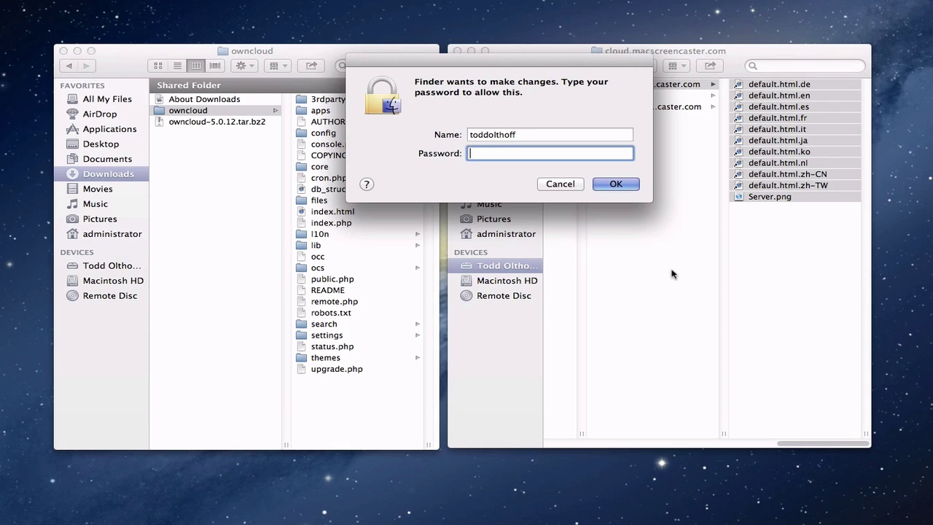
text(•••••••••••)
key(Return)
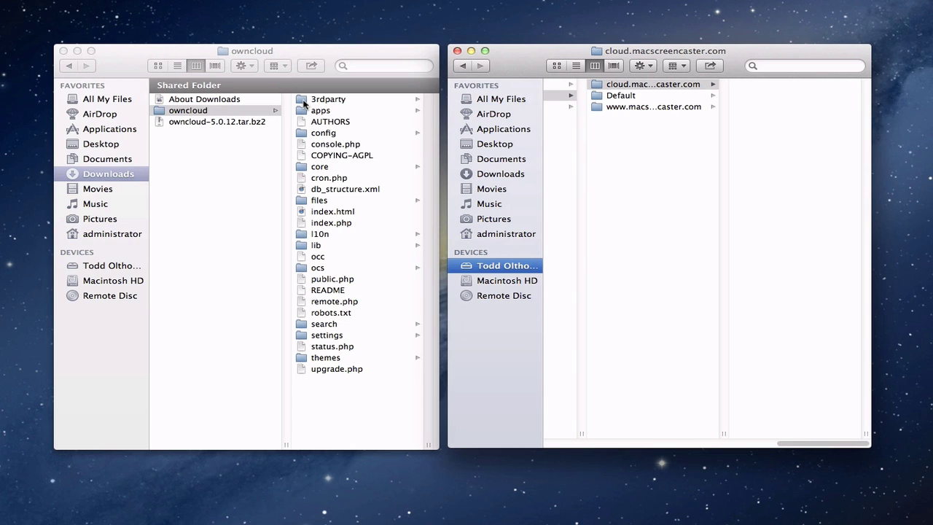
Move the ownCloud files, 3rdparty through upgrade.php, into cloud.macscreencaster.com with administrator authentication
click(304, 104)
click(304, 104)
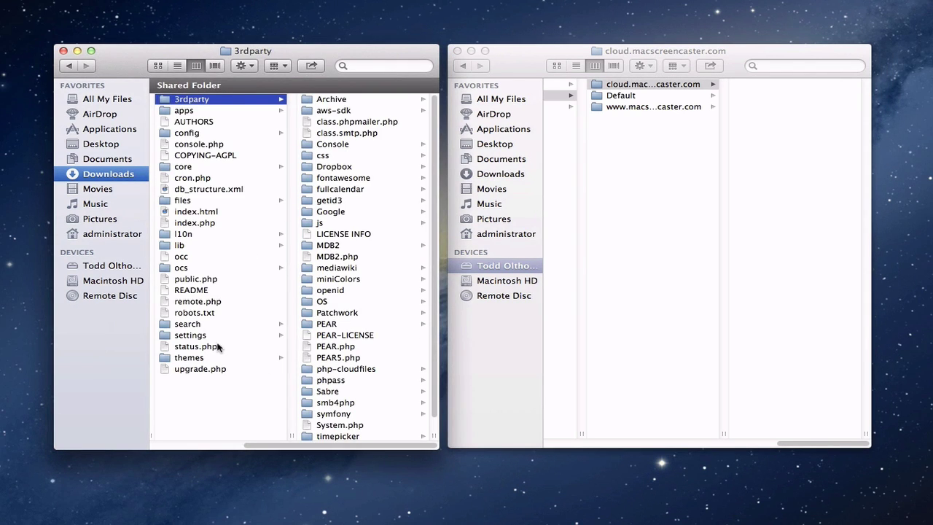
click(200, 370)
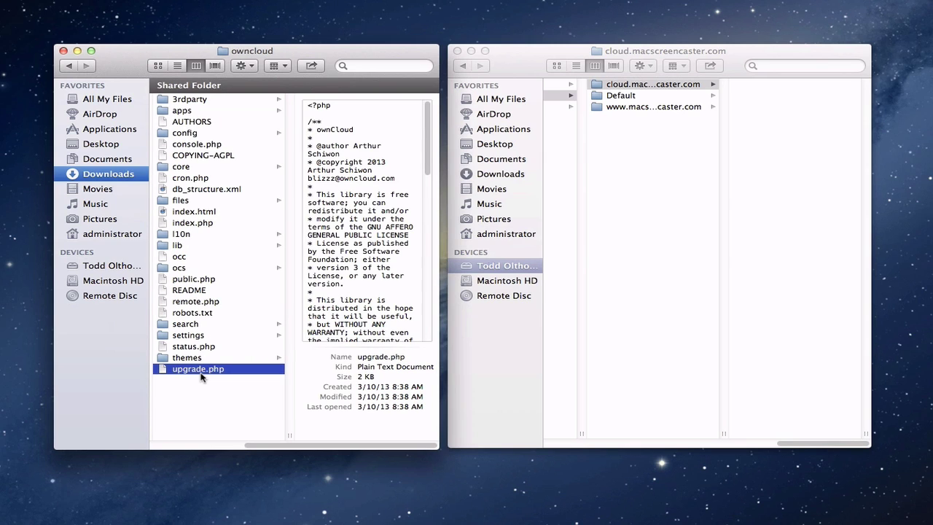
click(196, 105)
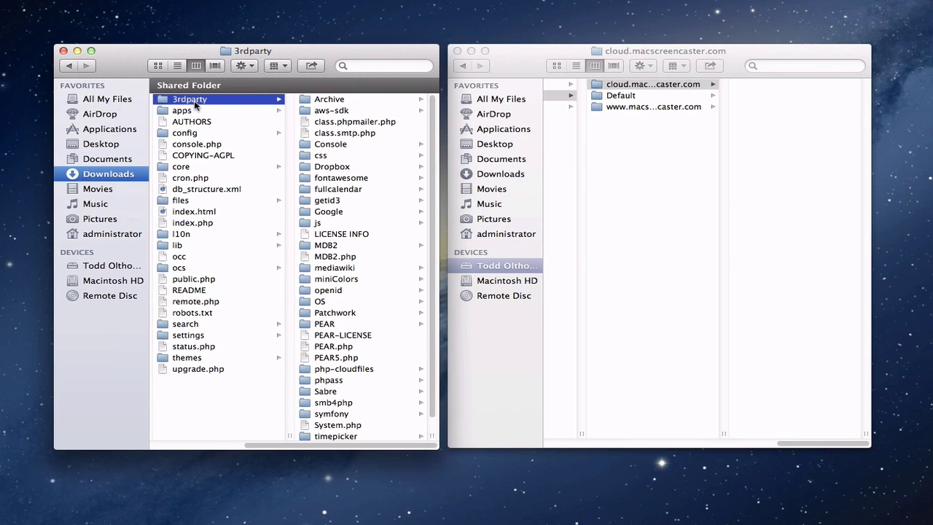
drag(188, 388, 766, 102)
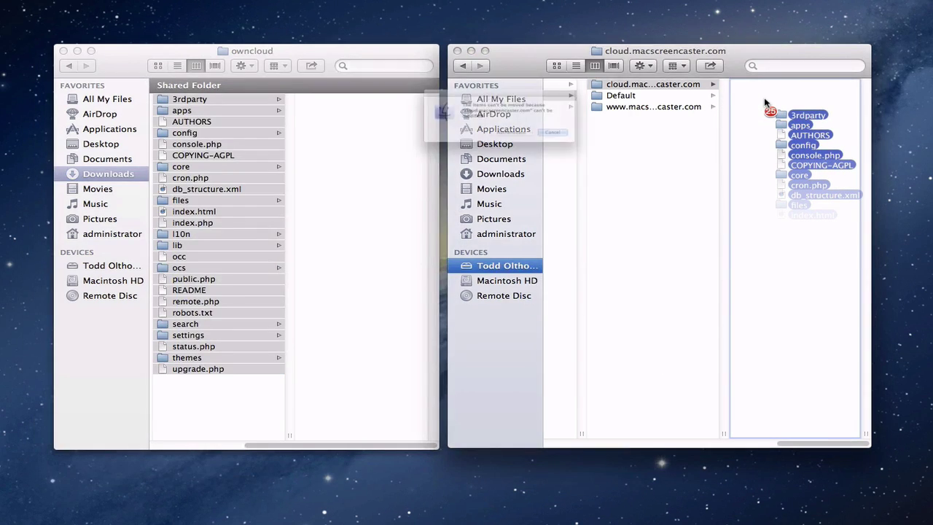
click(522, 147)
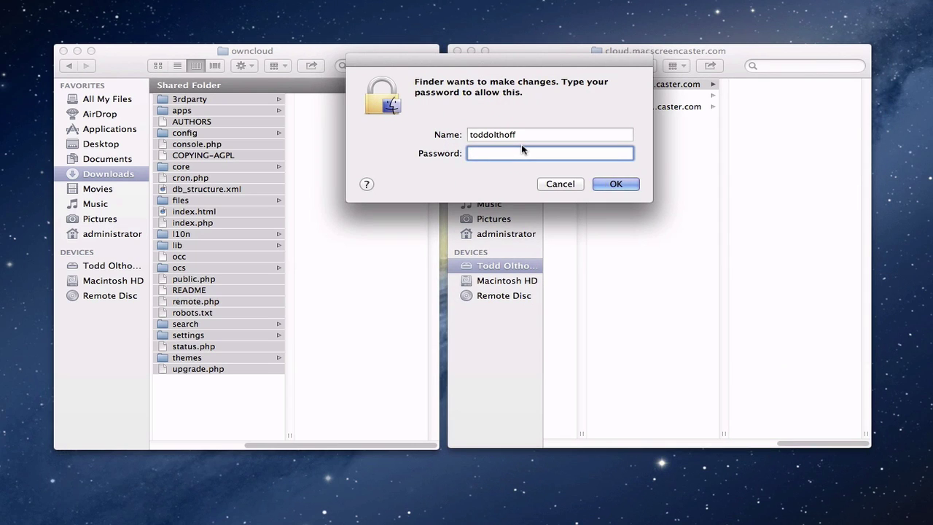
text(••••••••••)
key(Return)
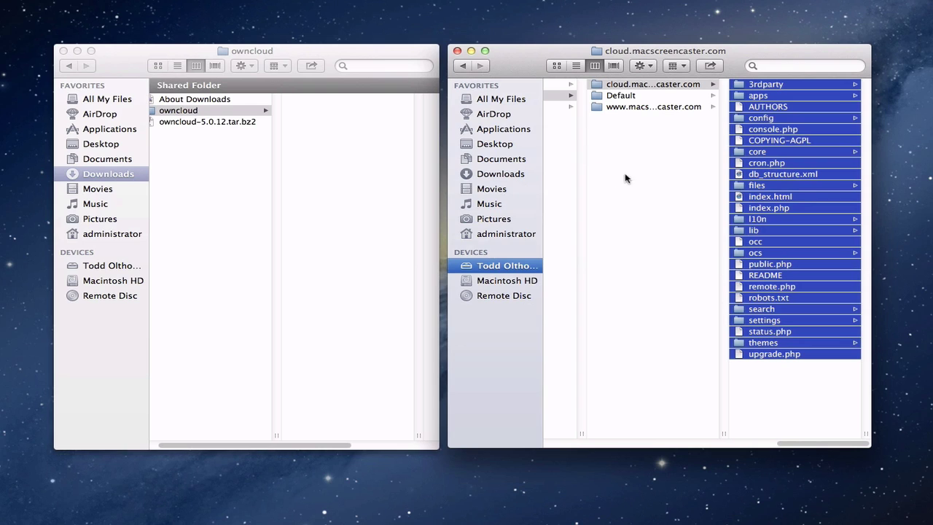
Create a new folder in Sites, authorizing with the admin password, and name it Cloud_storage
click(643, 179)
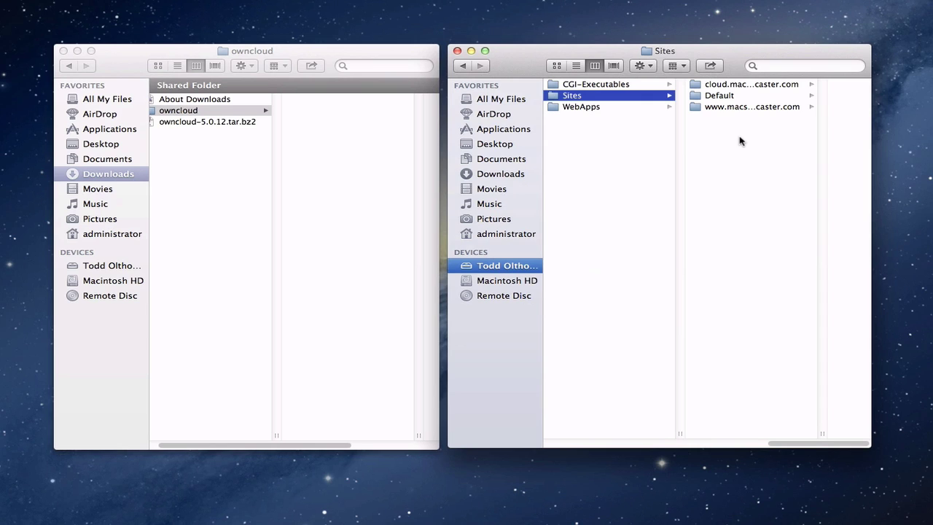
click(654, 67)
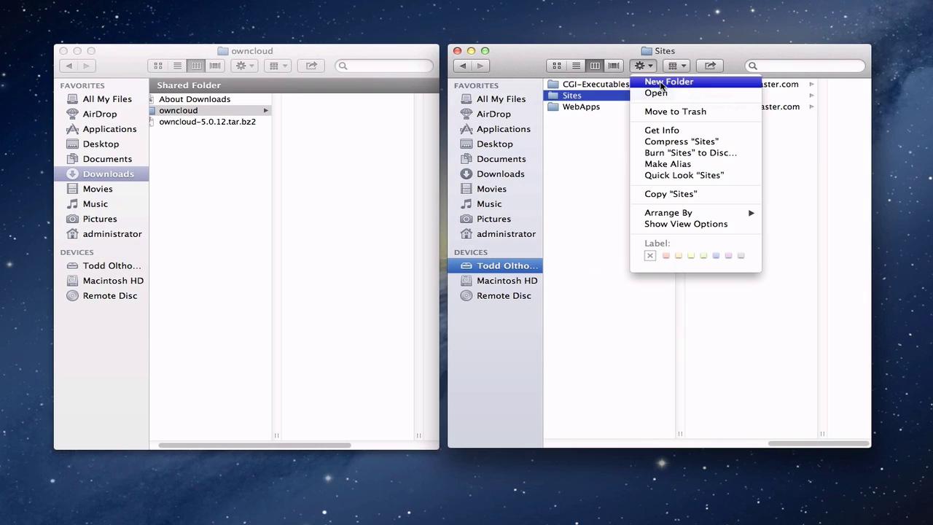
click(662, 83)
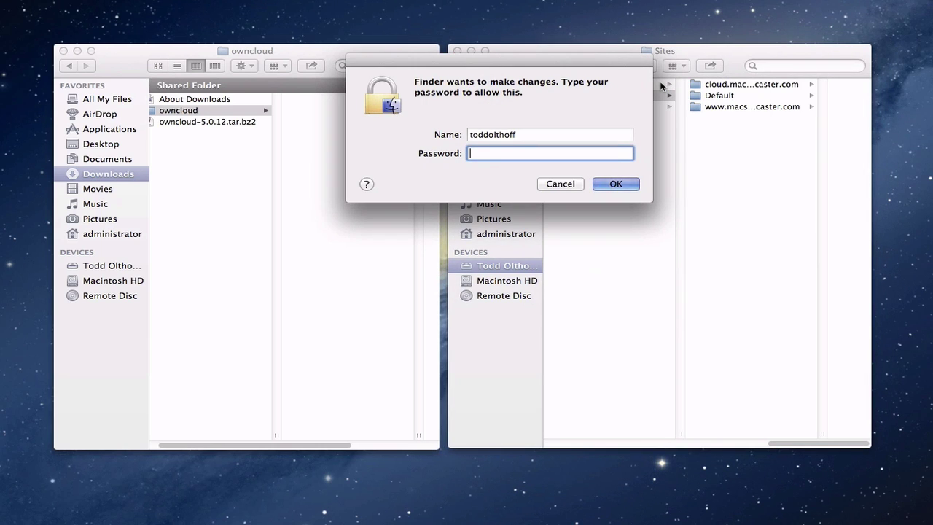
text(••••••••••)
key(Return)
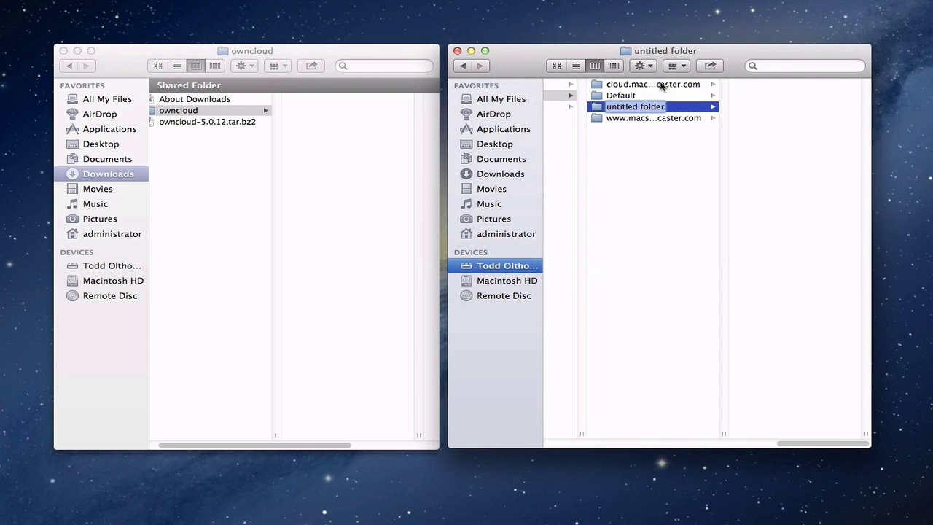
text(C)
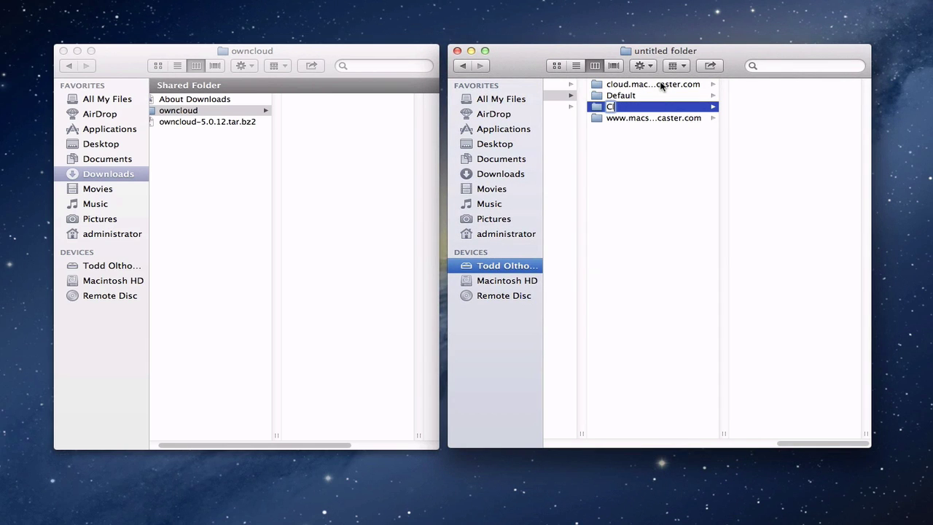
text(loud_storage)
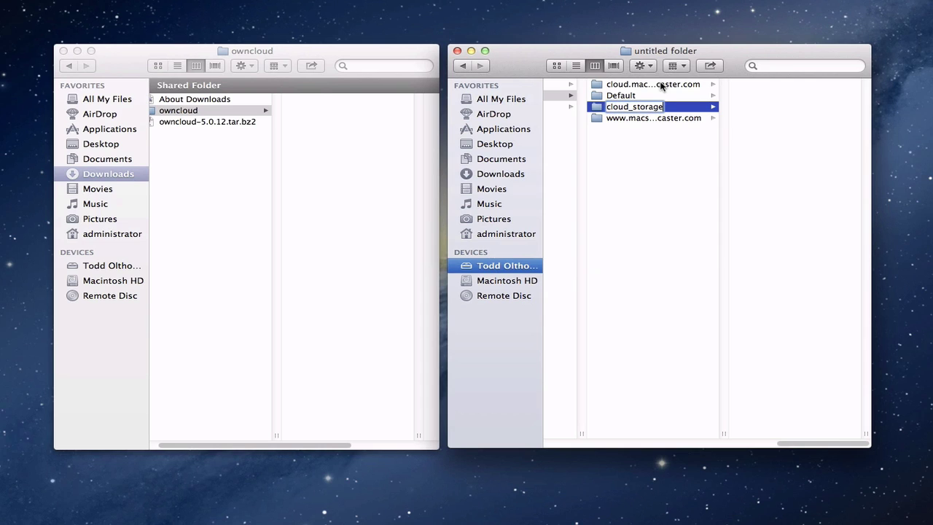
click(638, 139)
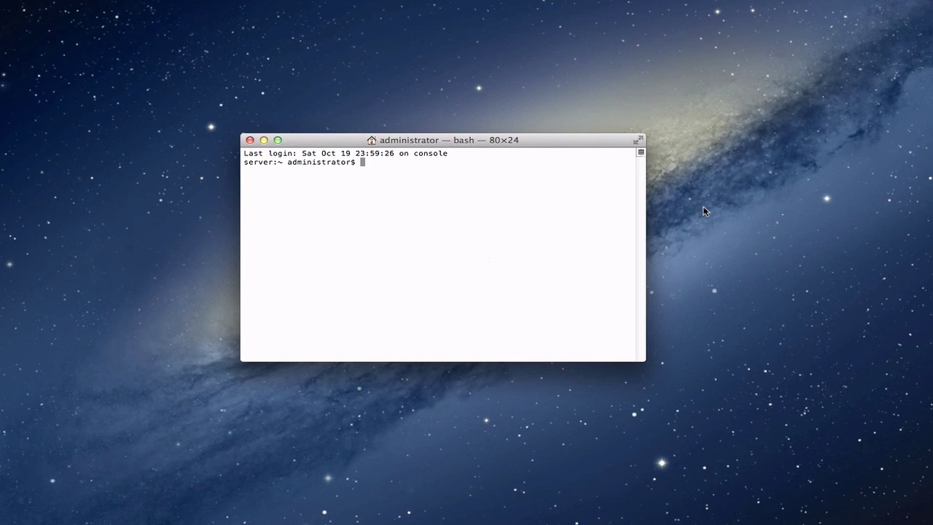
Run sudo chown -R _www:_www on /Library/Server/Web/Data/Sites/cloud.macscreencaster.com and authenticate
text(sudo chown -R _www:_www)
text(/Libr)
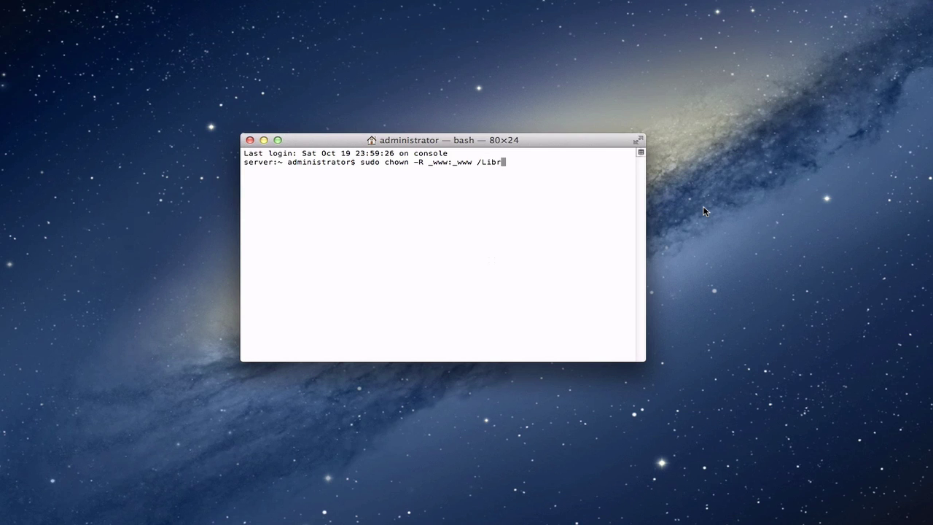
text(ary/Server/Web/Data/Sites)
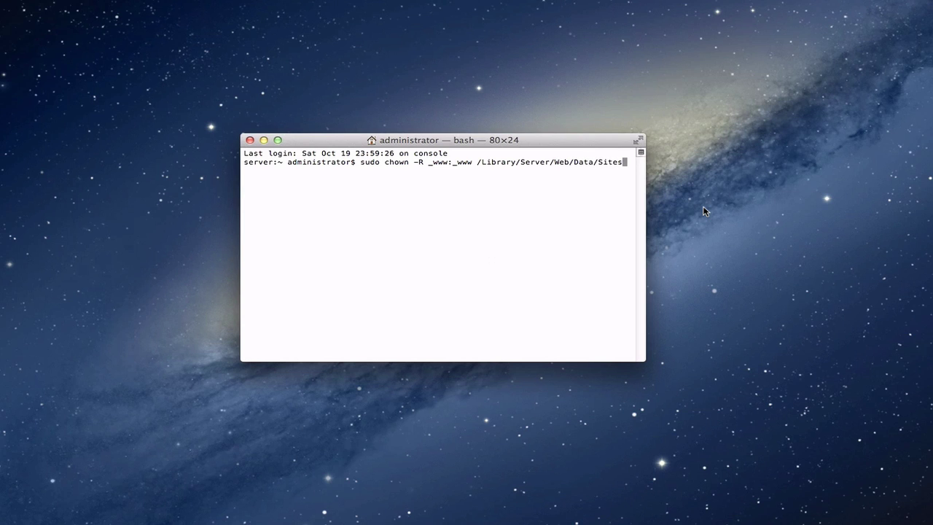
text(/cloud.macscreencaster.com)
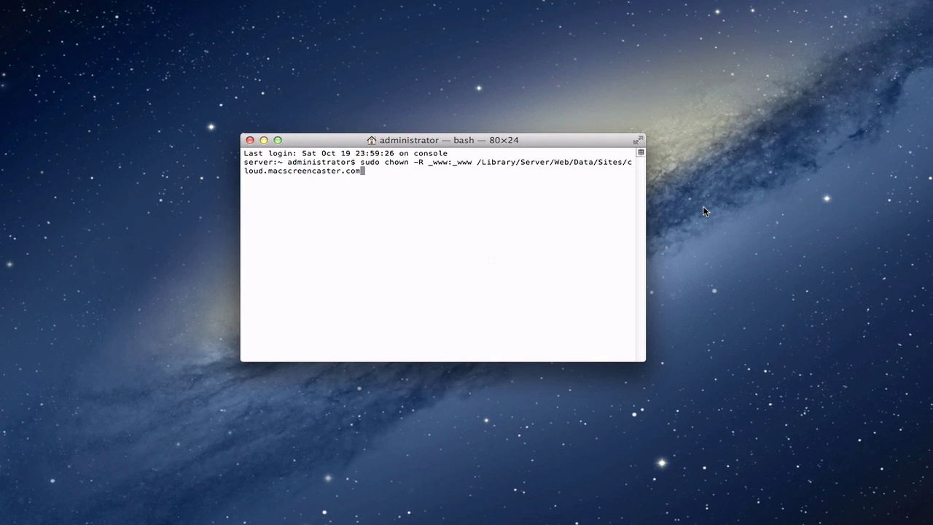
key(Return)
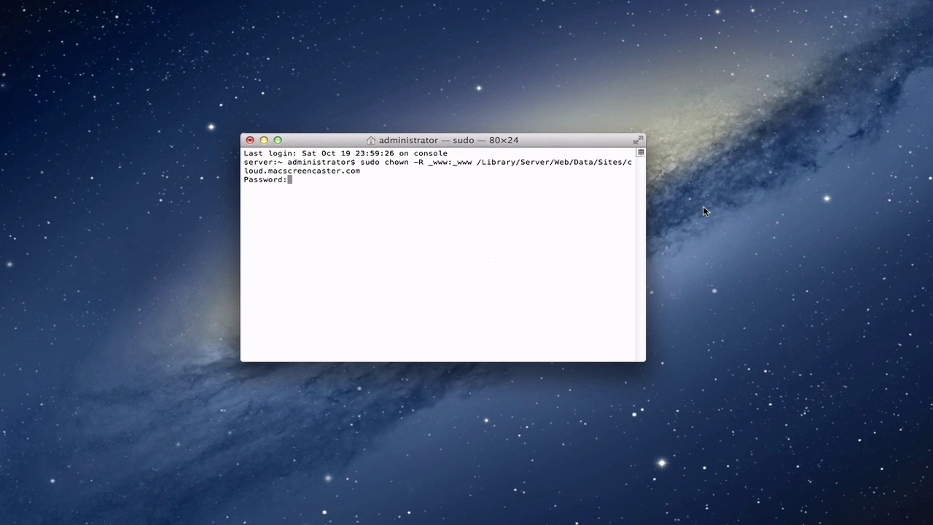
key(Return)
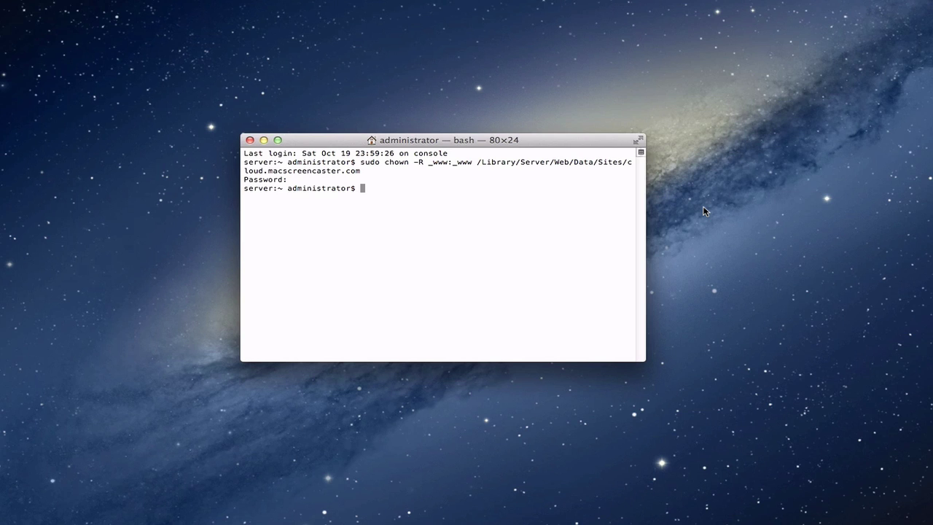
Run sudo chown -R _www:_www on /Library/Server/Web/Data/Sites/cloud_storage
text(sudo chown -R _www:_www /Library/Server/Web/Data/Sites/)
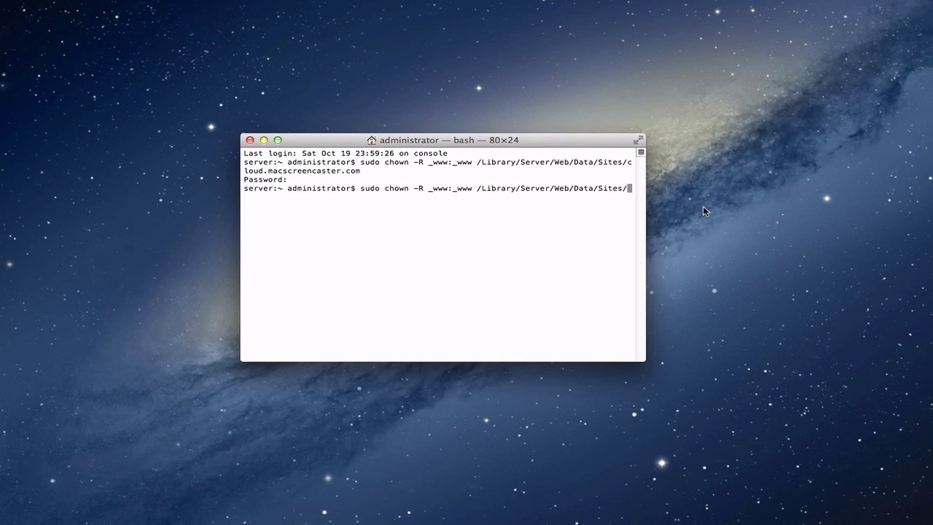
text(cloud_)
text(orage)
key(Return)
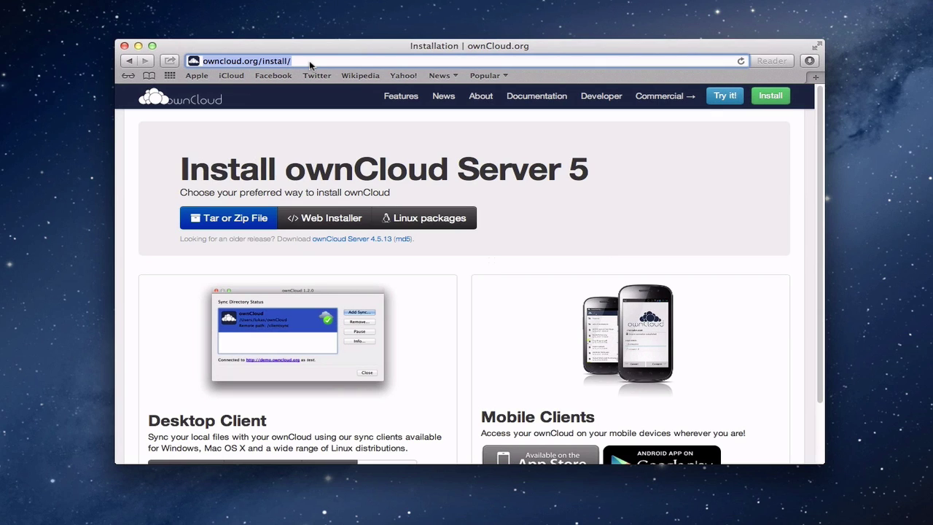
text(https)
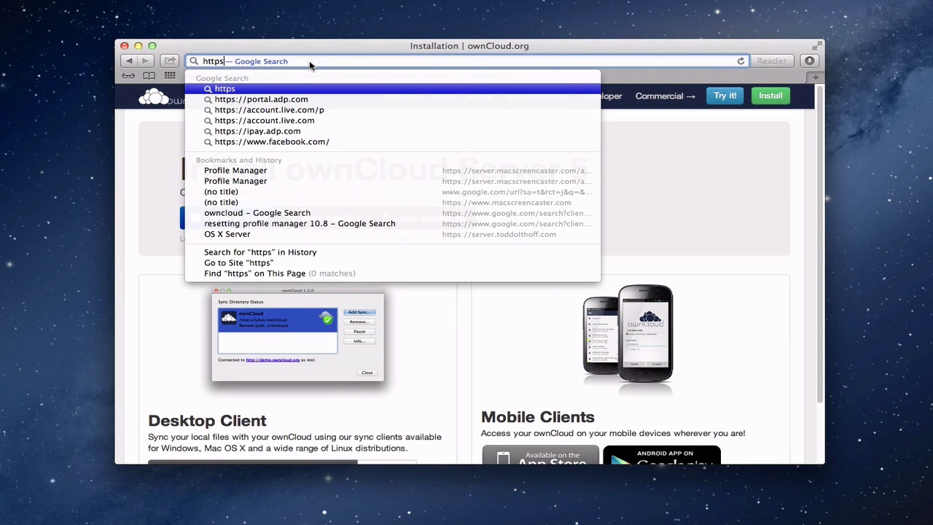
text(:/)
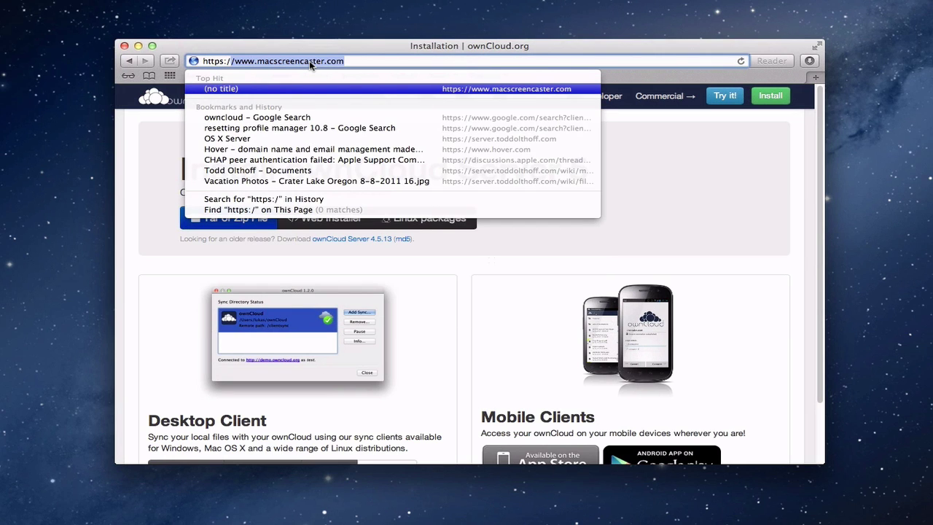
text(/)
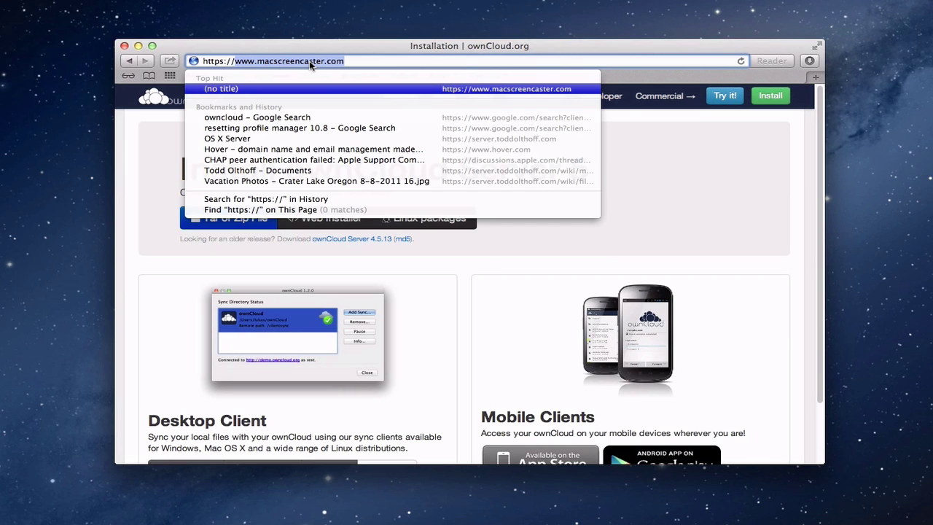
text(cloud.)
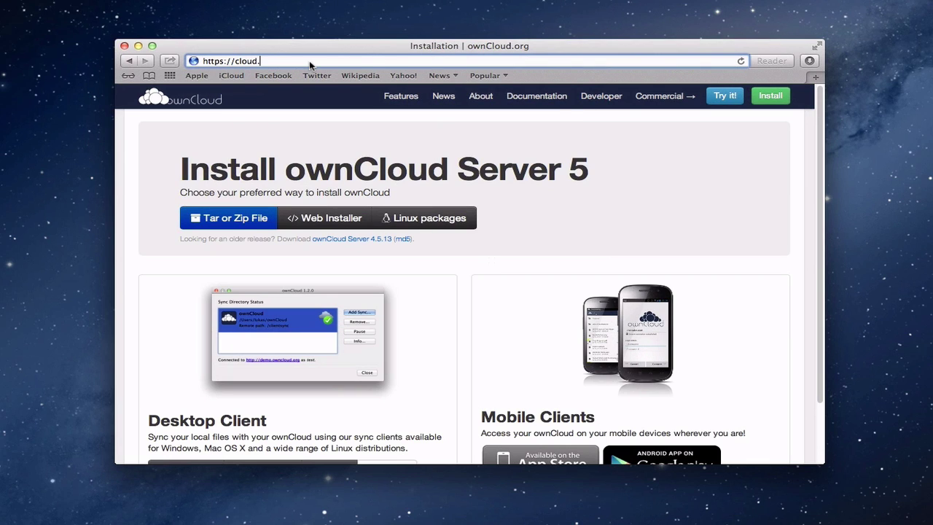
text(macscreencaster.com)
key(Return)
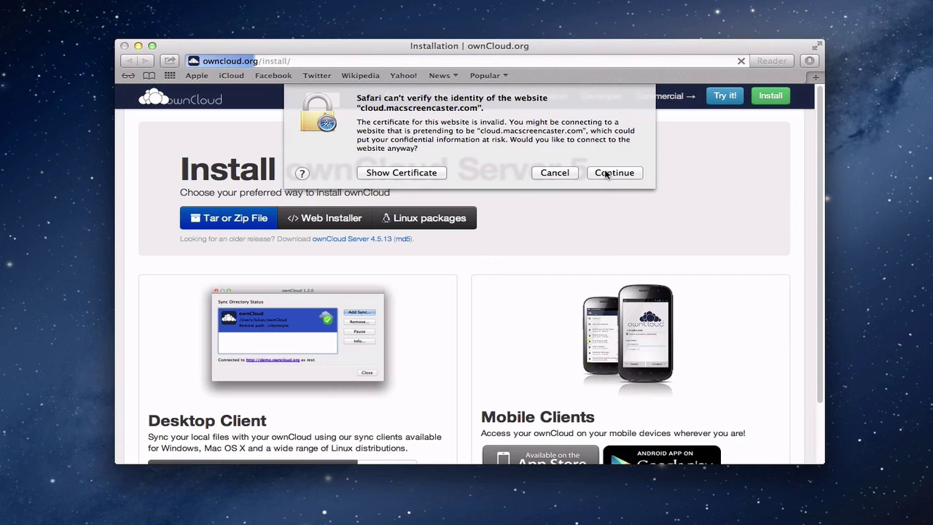
click(605, 173)
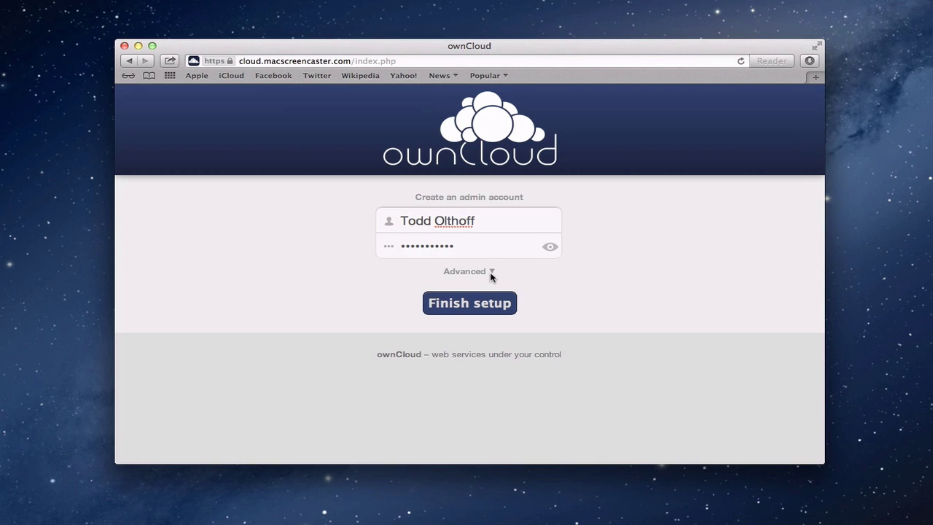
Append cloud_storage to the data folder path under Advanced and finish the ownCloud setup
click(490, 274)
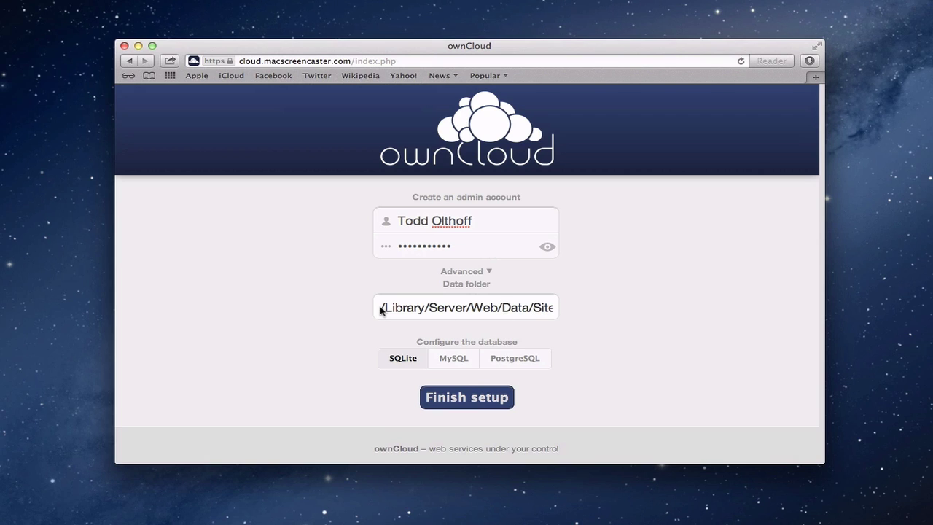
click(552, 311)
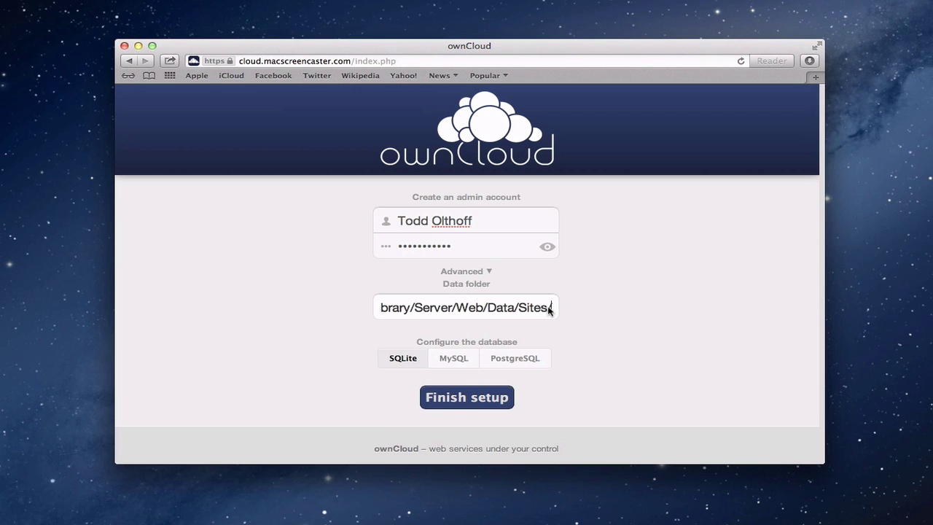
text(c)
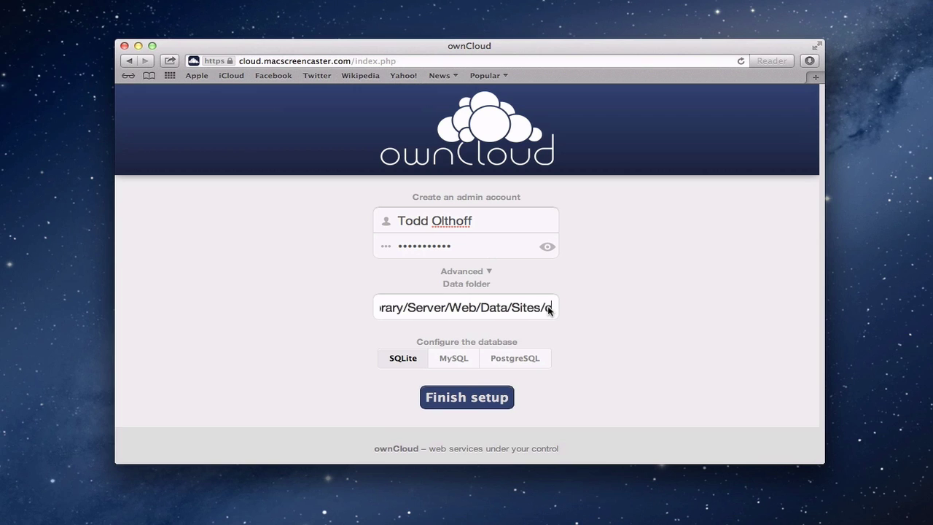
text(loud)
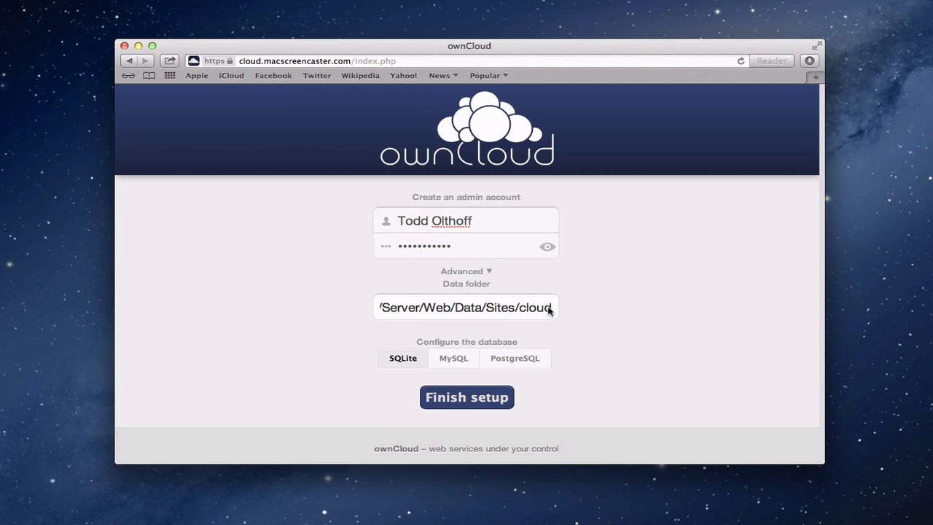
text(_storage)
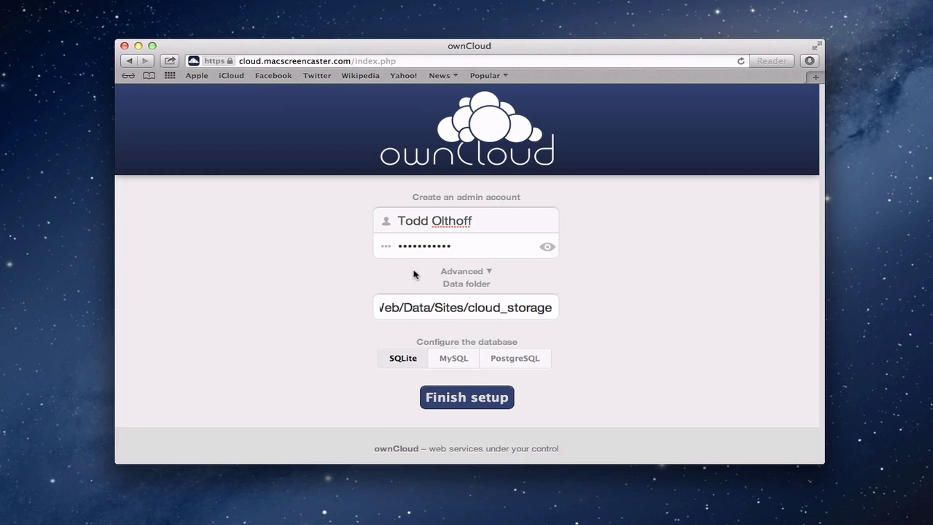
click(478, 403)
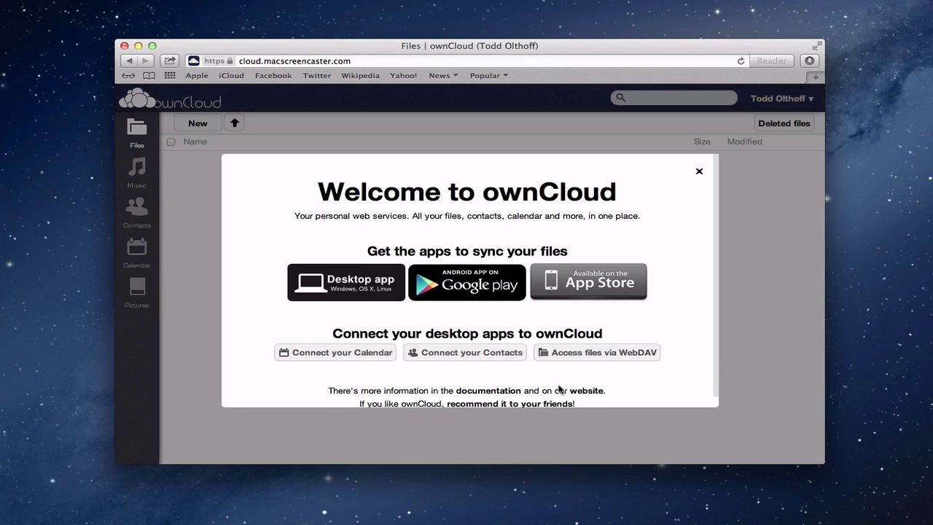
Scroll the Welcome to ownCloud window to view the sync app and connection options
scroll(560, 389, down, 1)
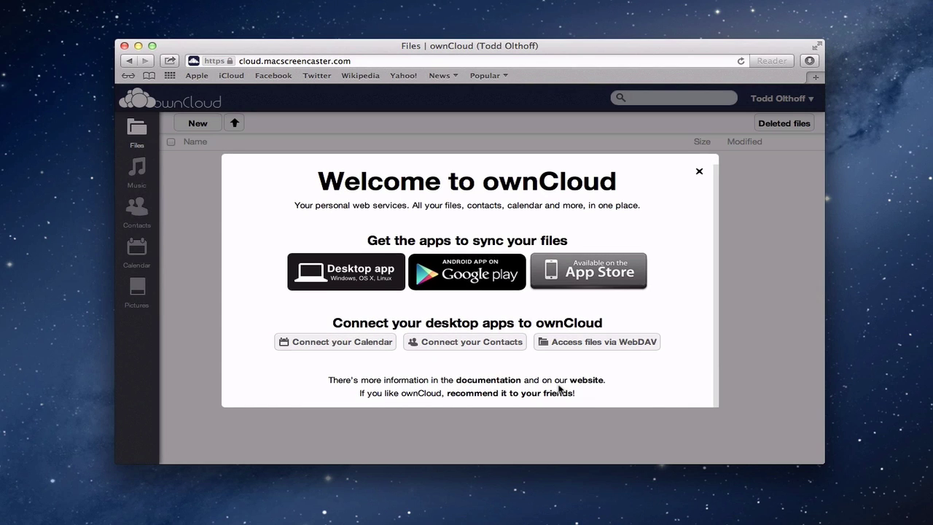